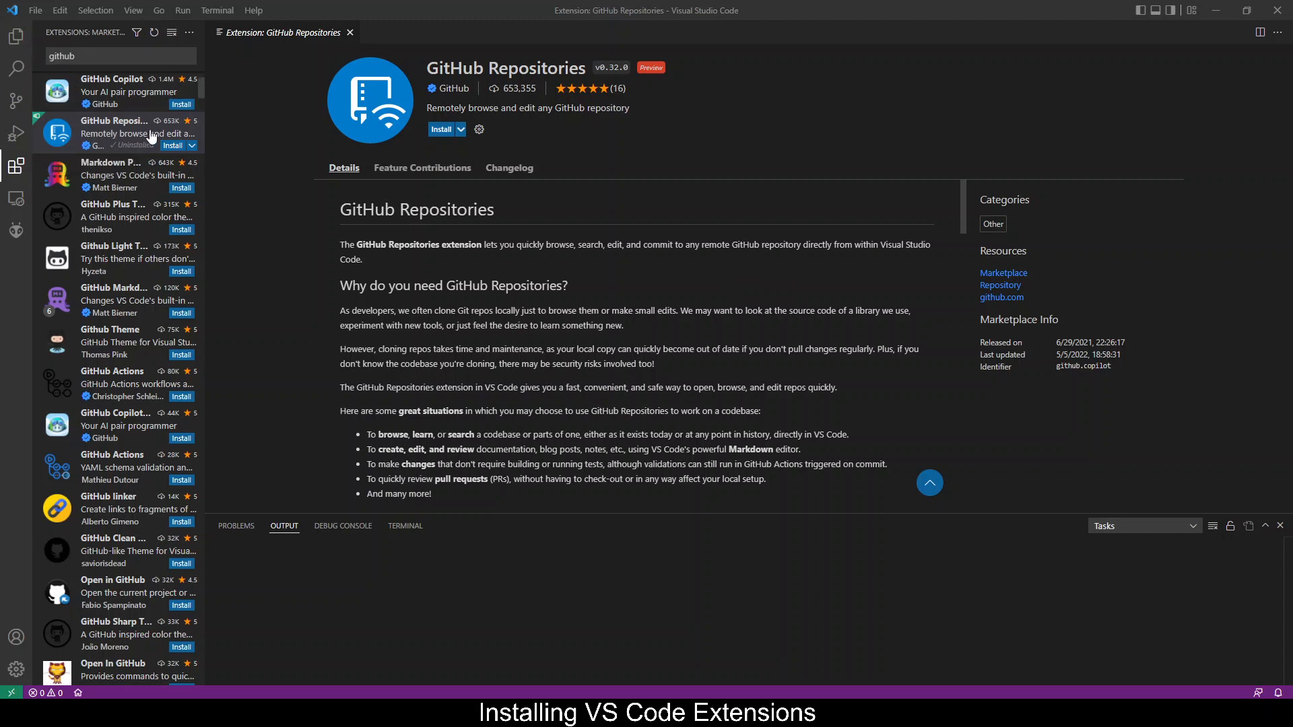
Install the GitHub Repositories extension from the extension search results
click(114, 128)
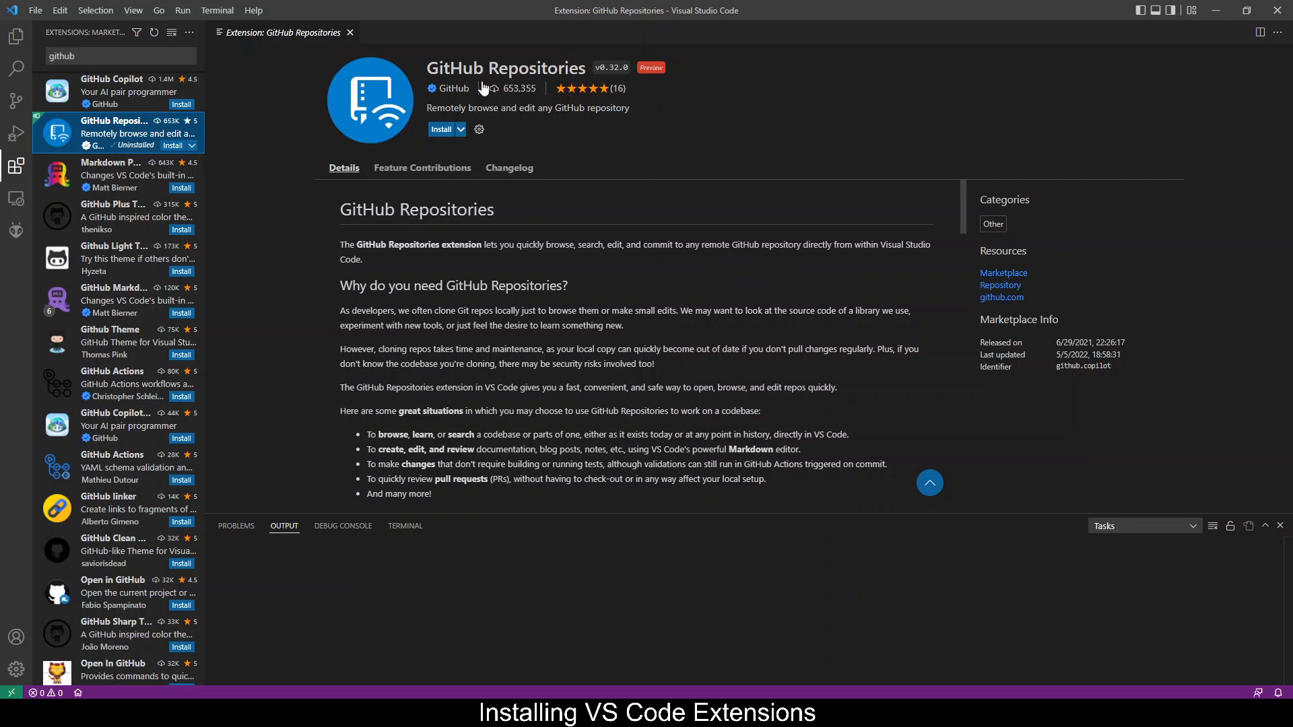
click(442, 129)
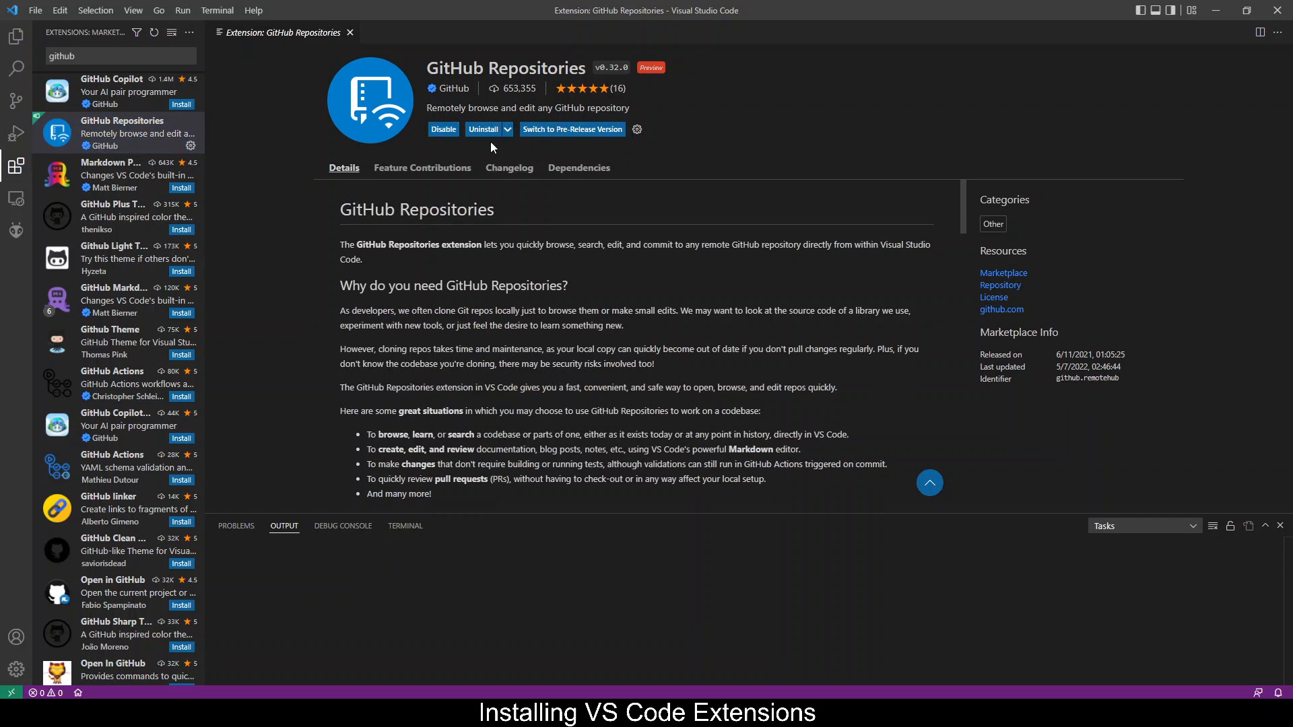
Follow Source Control's Git for Windows download link and download the latest 64-bit Git 2.36.0 installer
click(14, 105)
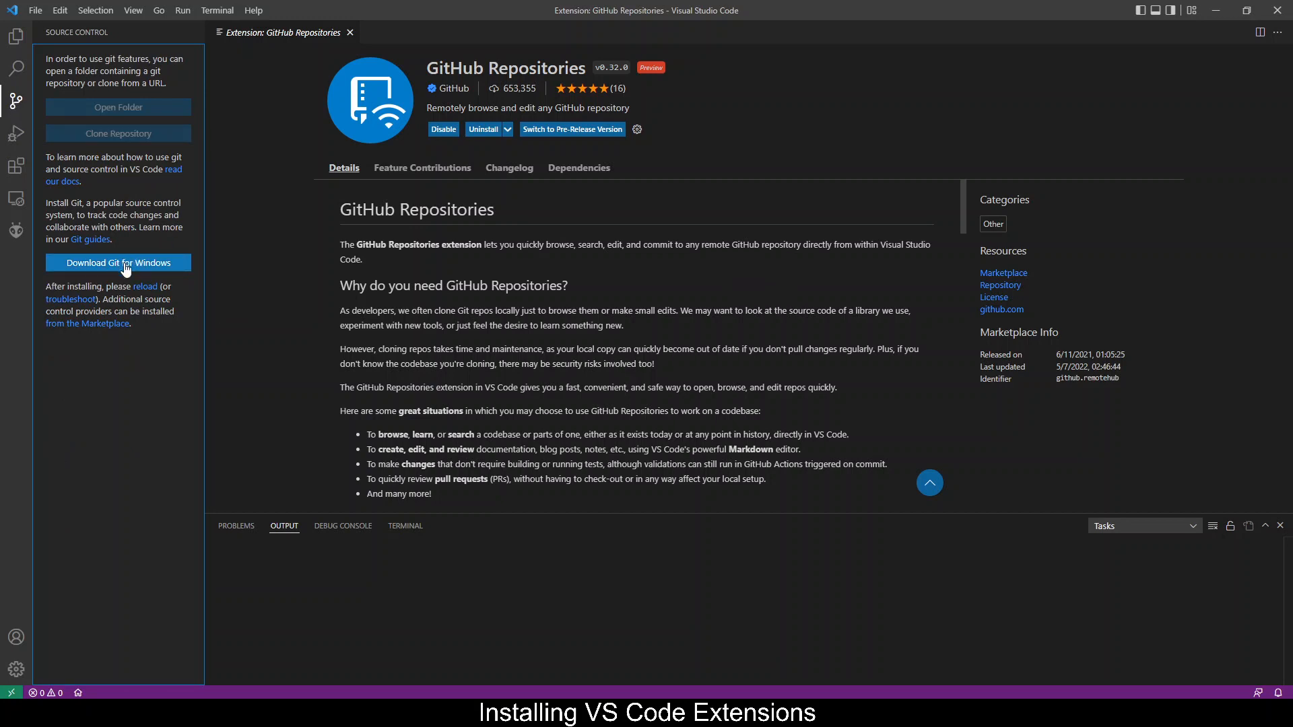
click(125, 266)
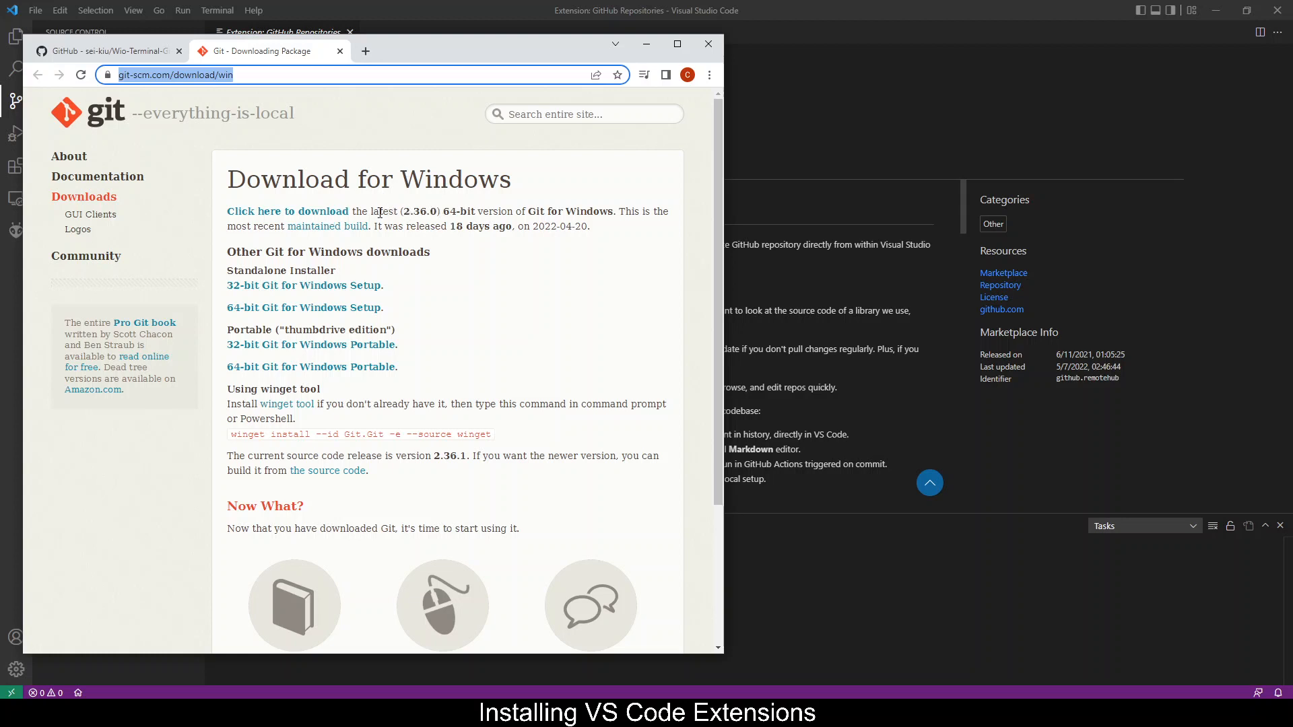
click(334, 216)
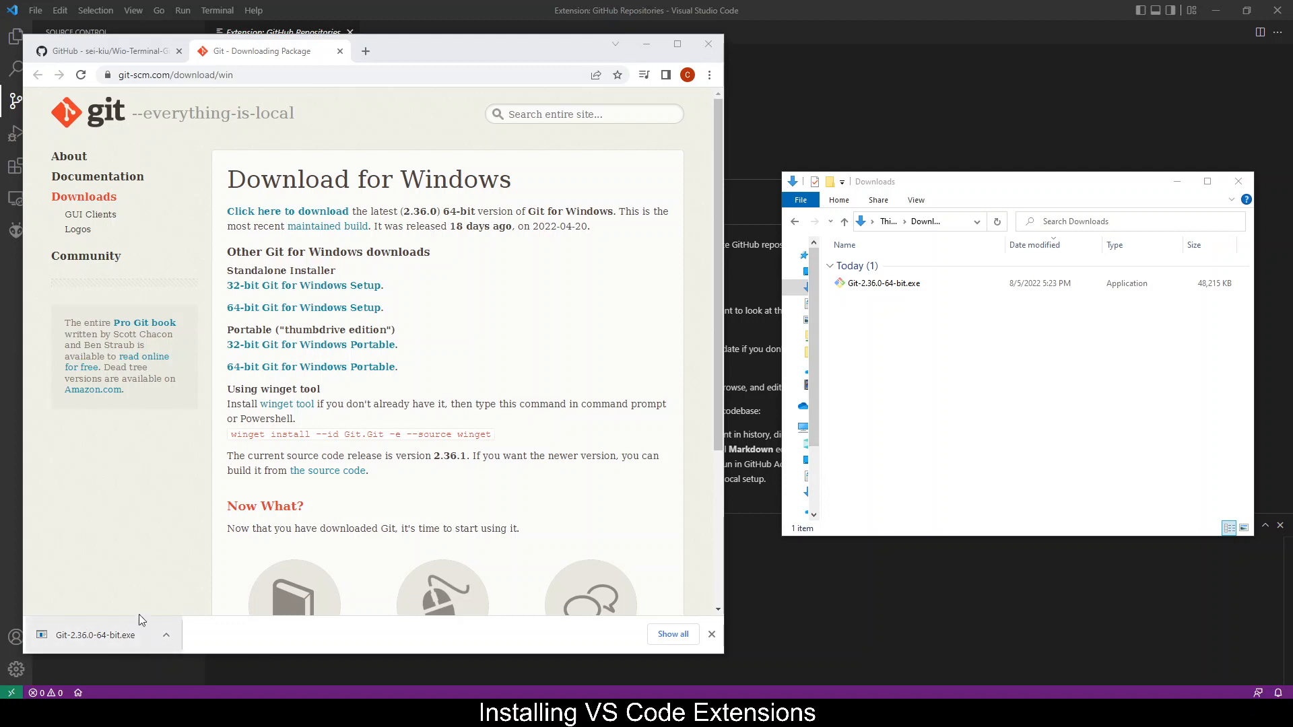
Launch the Git-2.36.0-64-bit.exe installer, accept its license, and keep the default destination, components and Start Menu folder Git
double_click(922, 289)
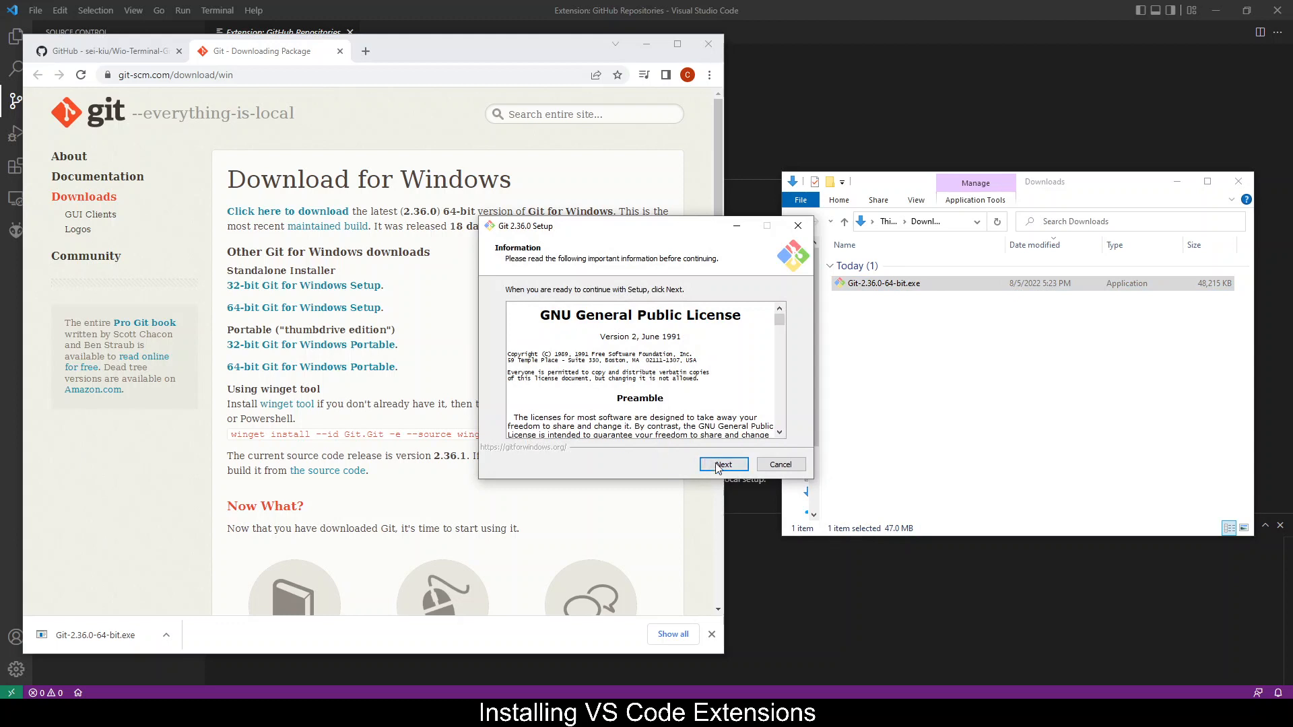
click(721, 464)
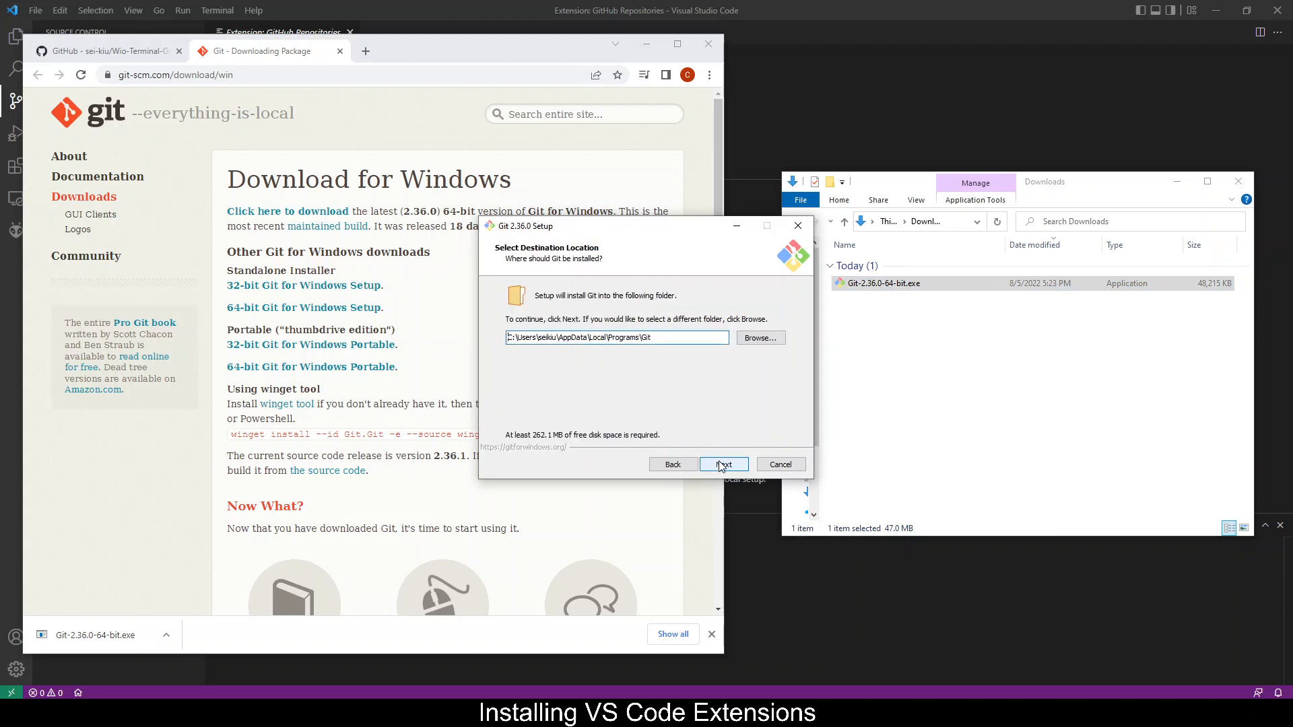
click(722, 466)
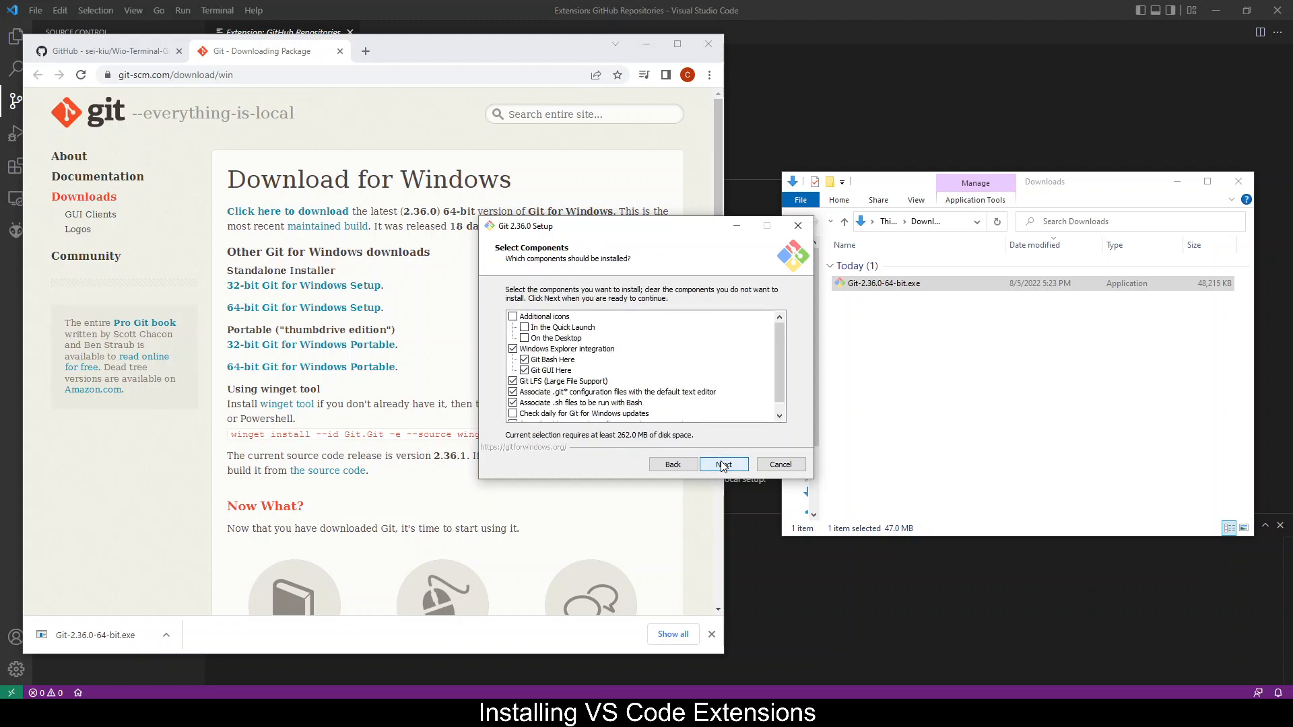
drag(783, 373, 783, 342)
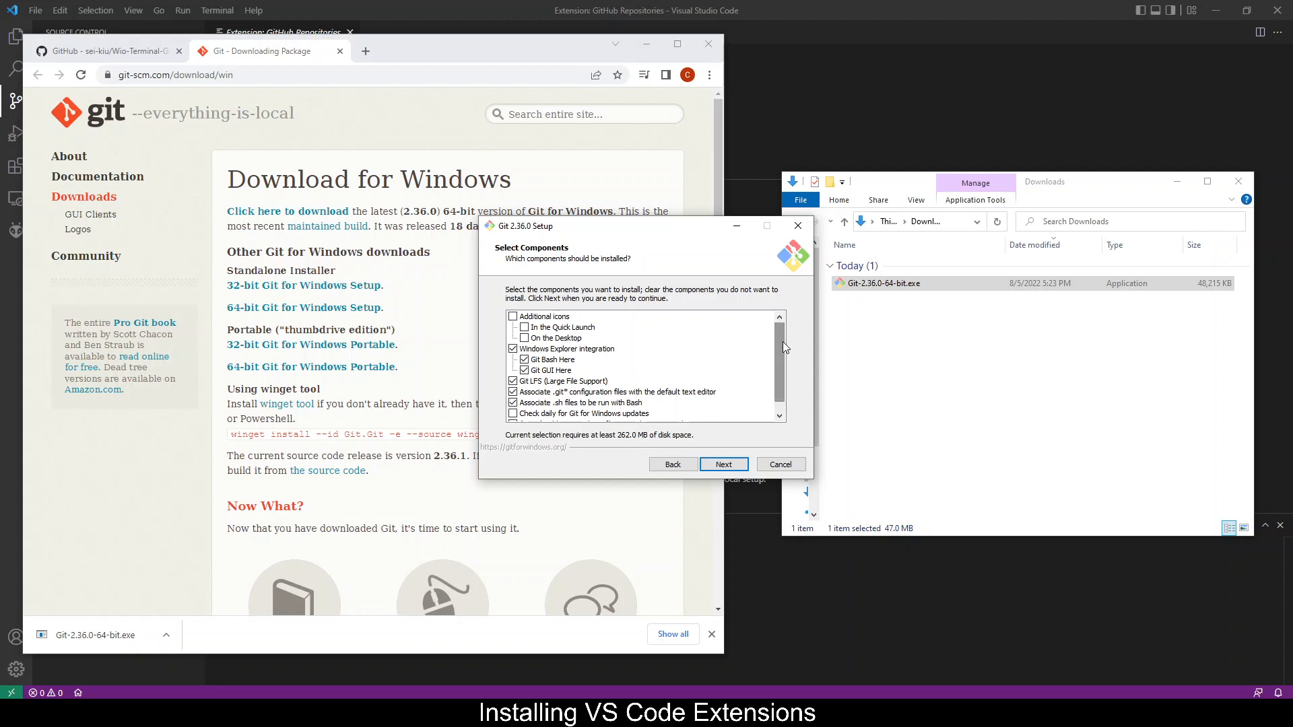
click(722, 466)
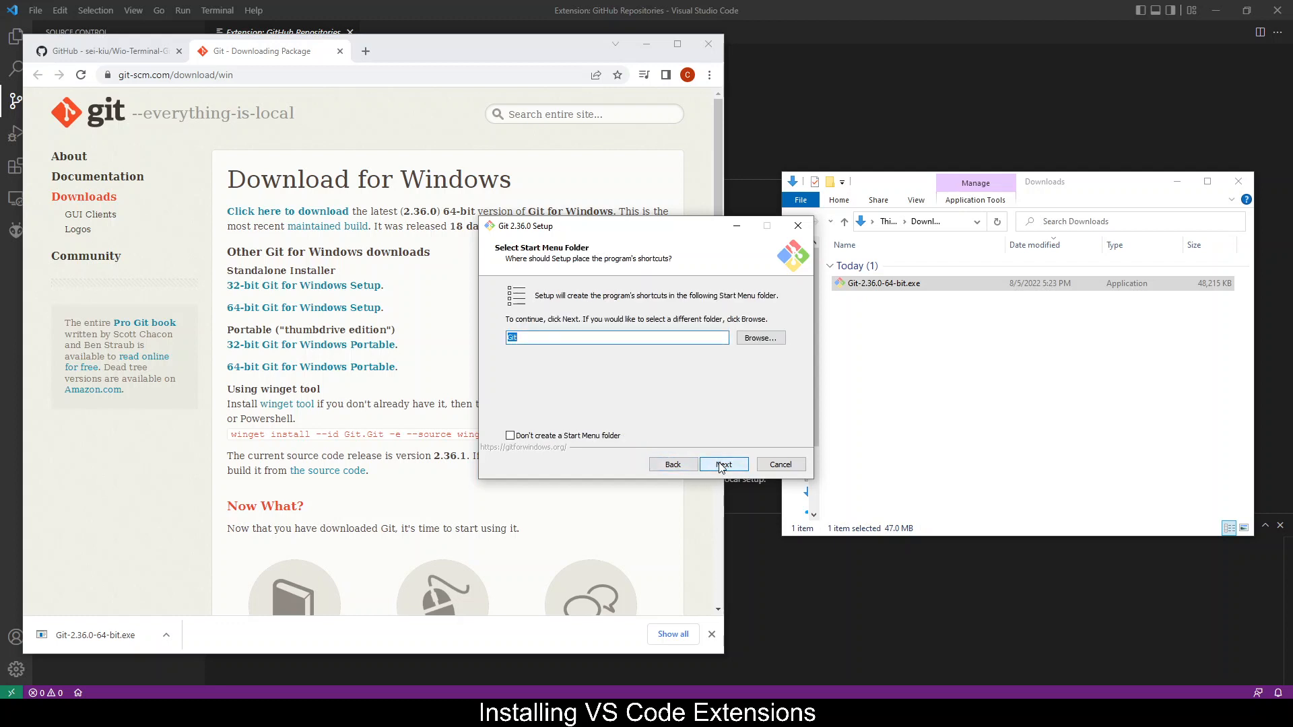
click(723, 465)
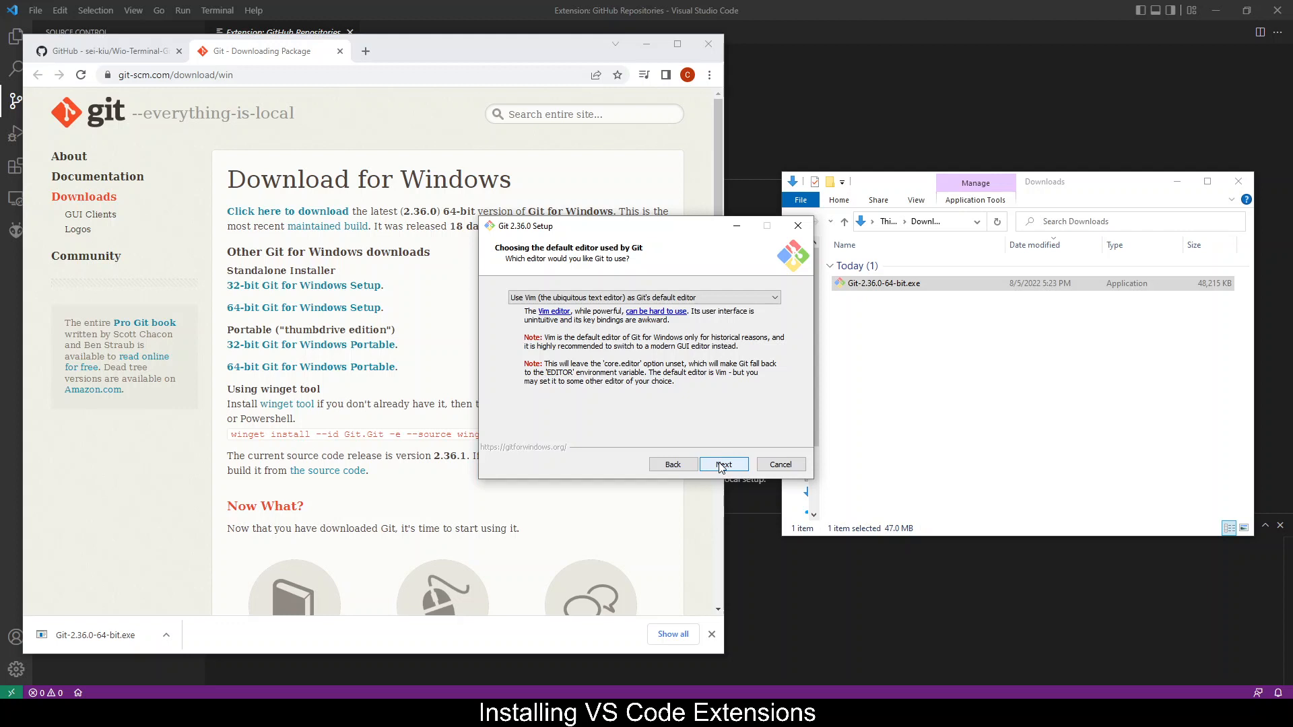
Accept Vim, Git's default branch name, command-line and 3rd-party PATH access, bundled OpenSSH and the OpenSSL library in Git setup
click(722, 465)
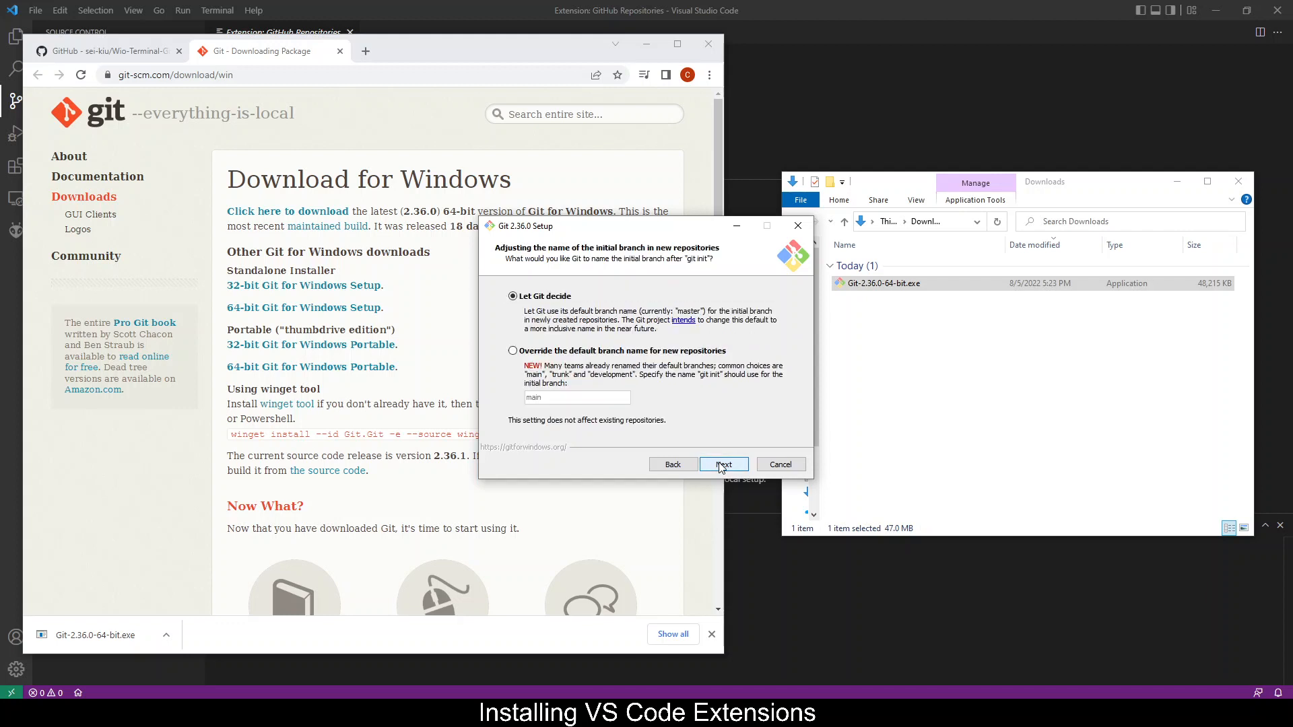
click(722, 466)
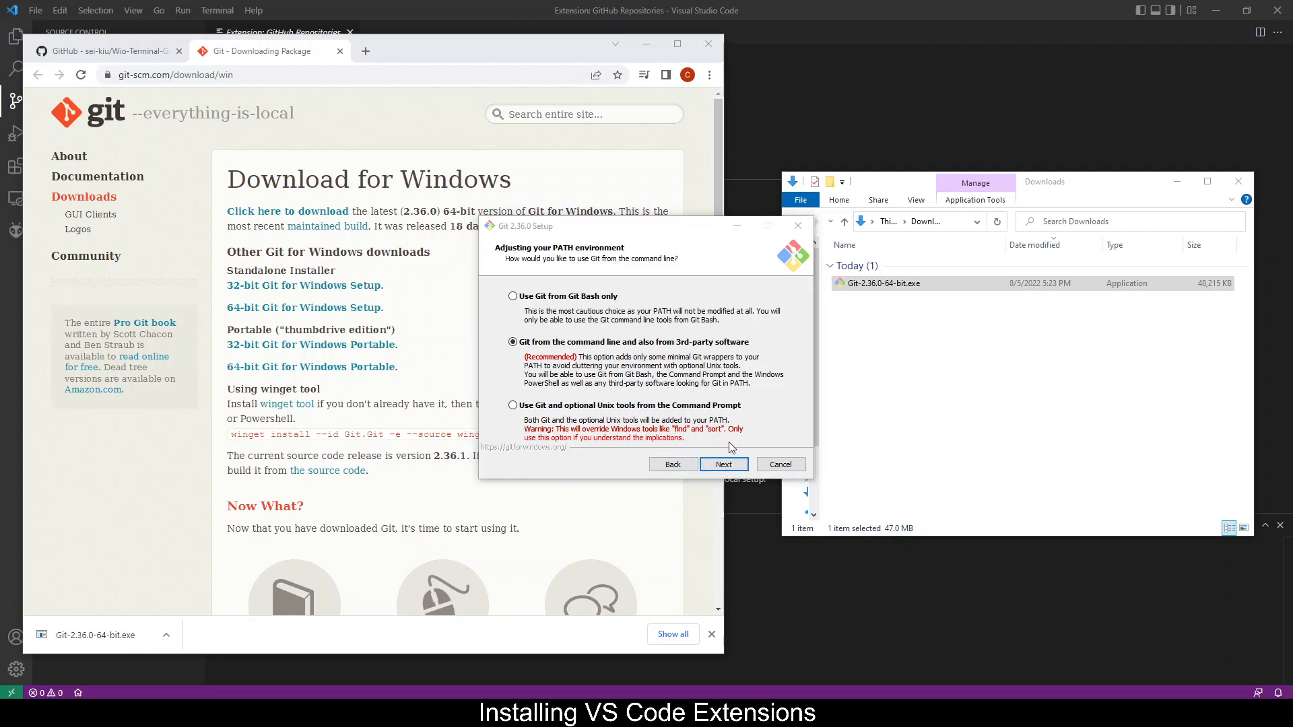
click(729, 469)
click(724, 465)
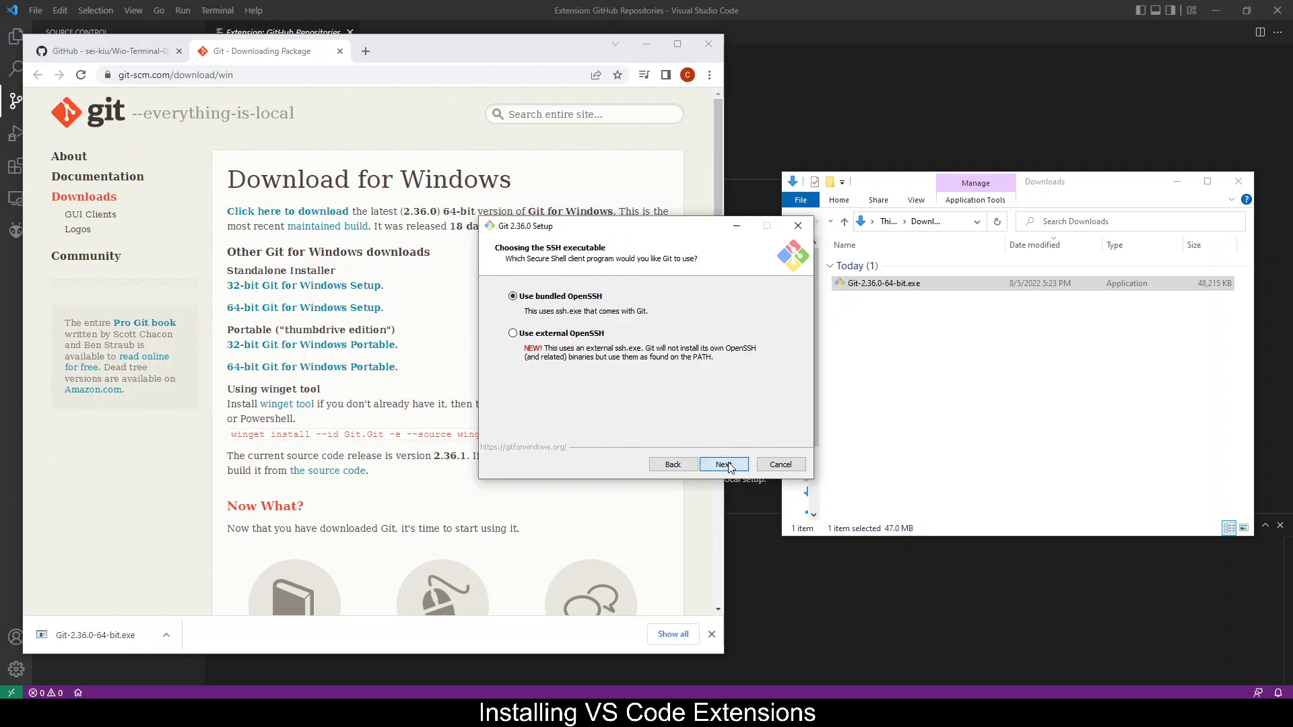
click(723, 465)
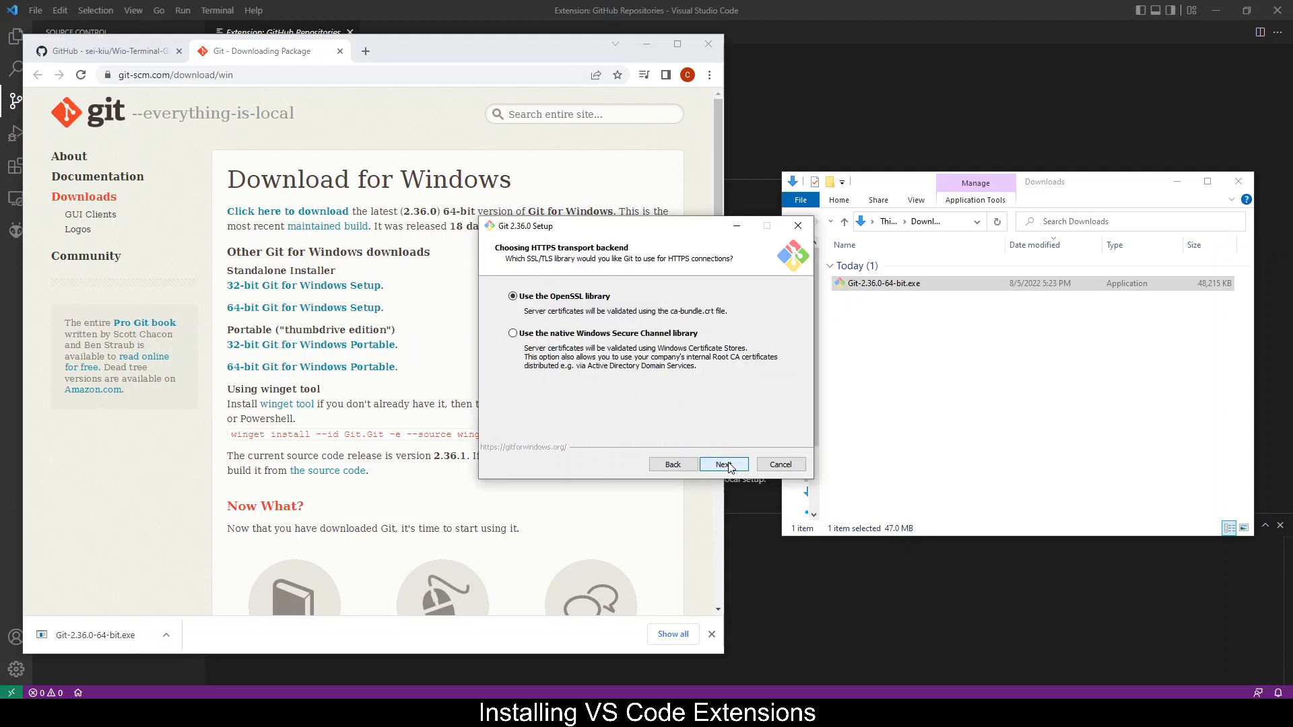
click(724, 465)
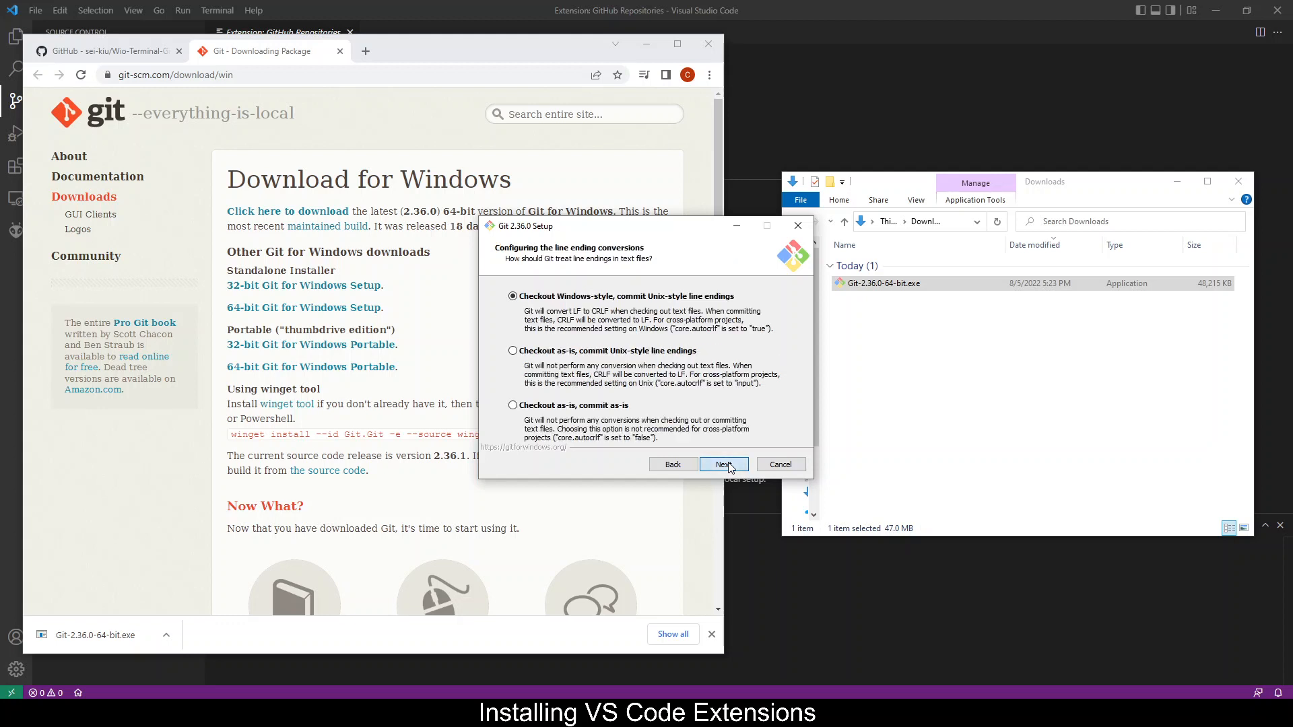
Accept the default line endings, MinTTY, git pull behavior, Git Credential Manager and file system caching, and install Git without experimental options
click(729, 466)
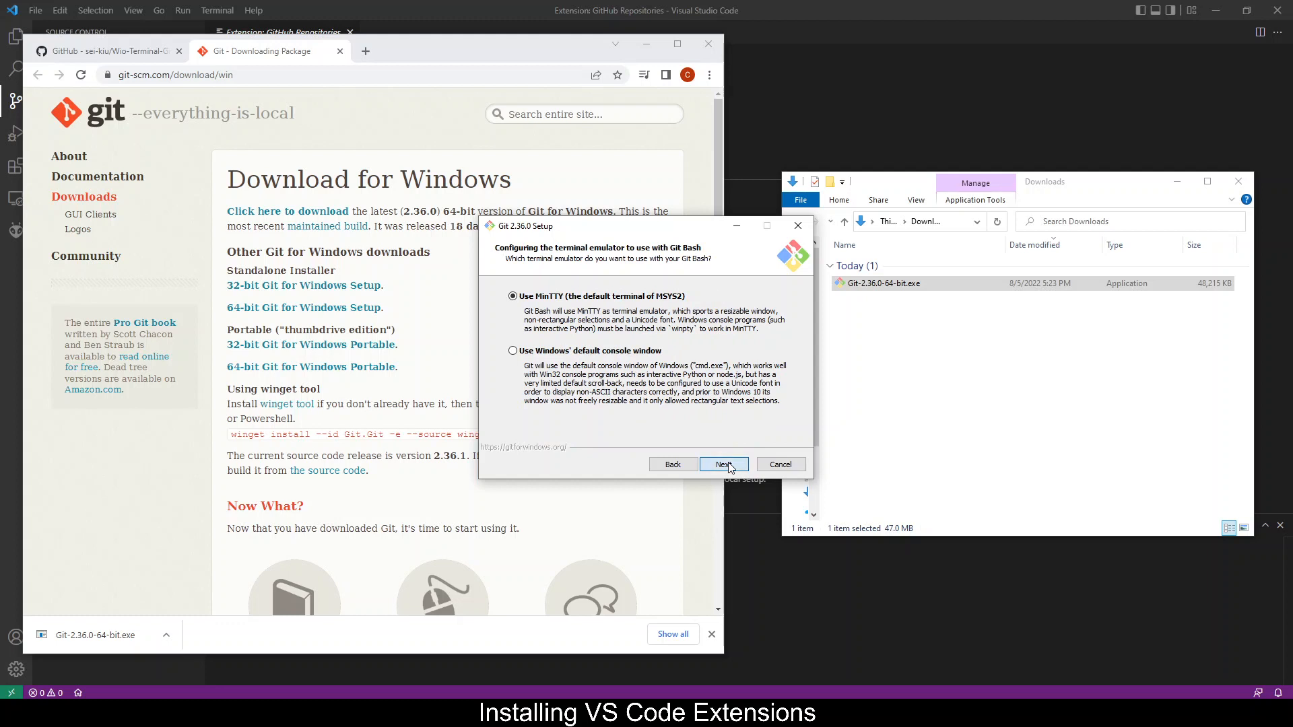
click(729, 466)
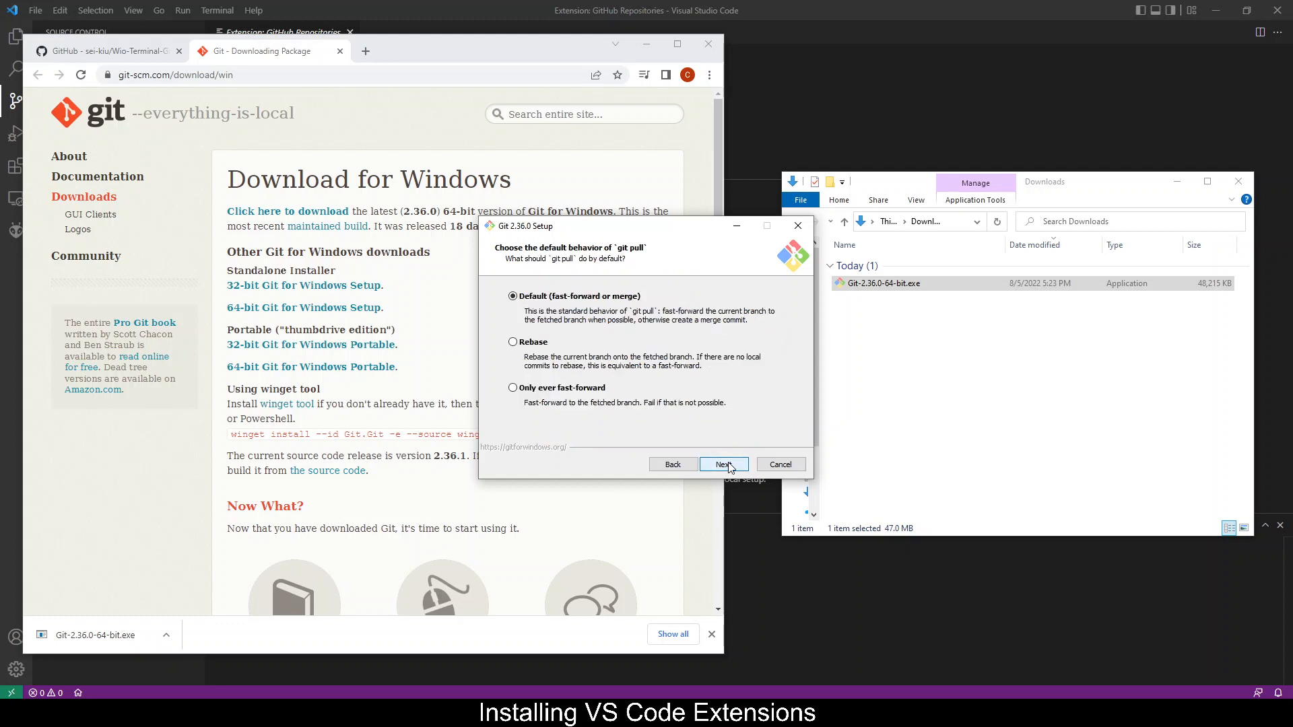
click(723, 465)
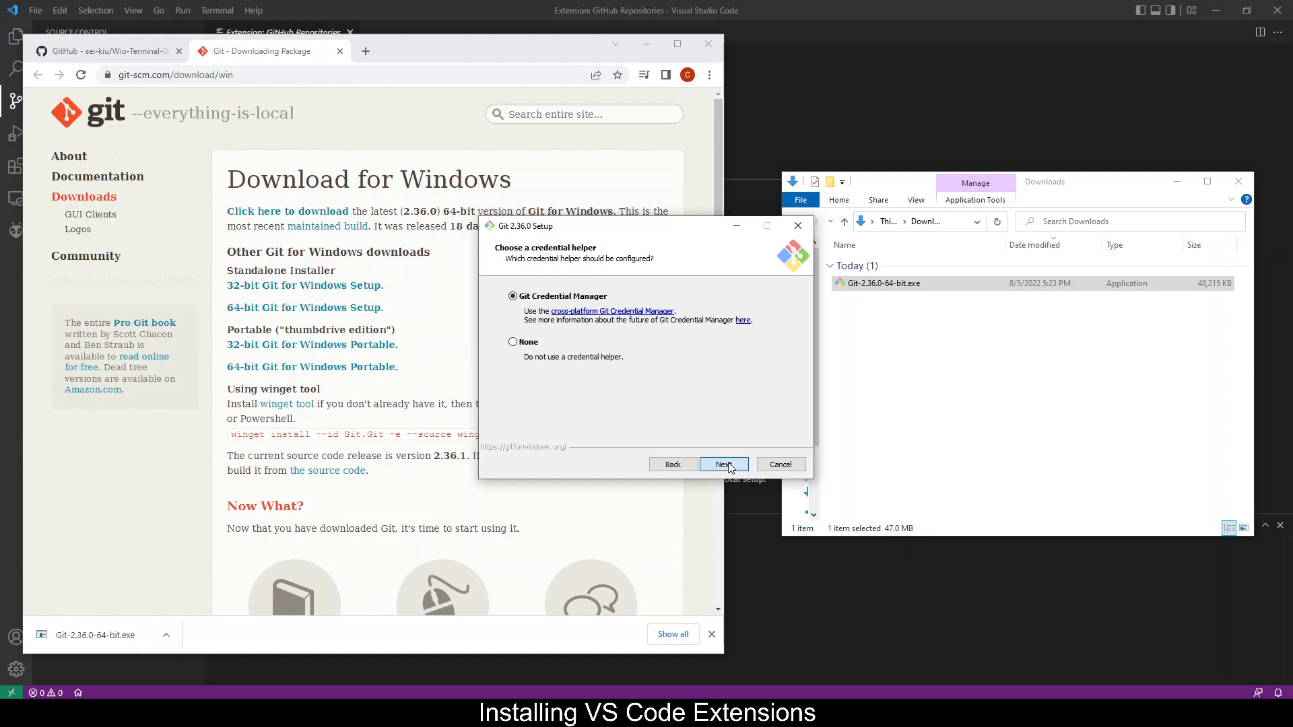
click(724, 464)
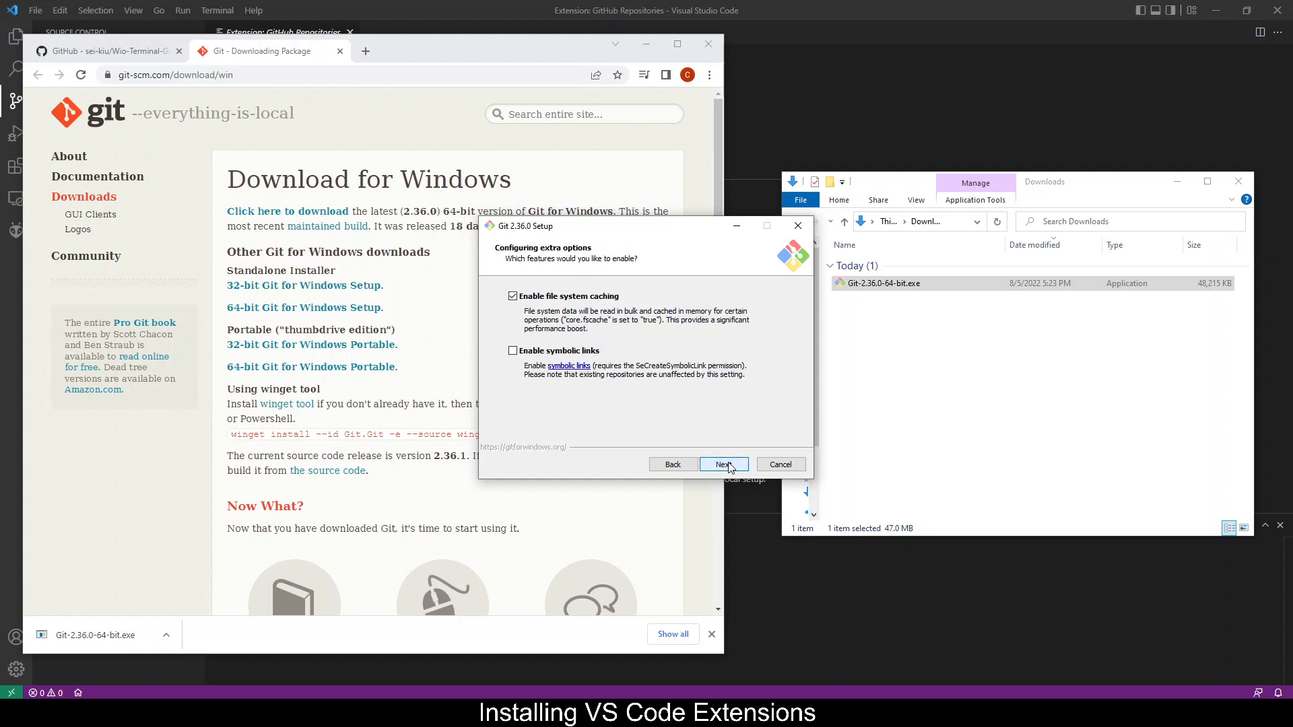
click(730, 468)
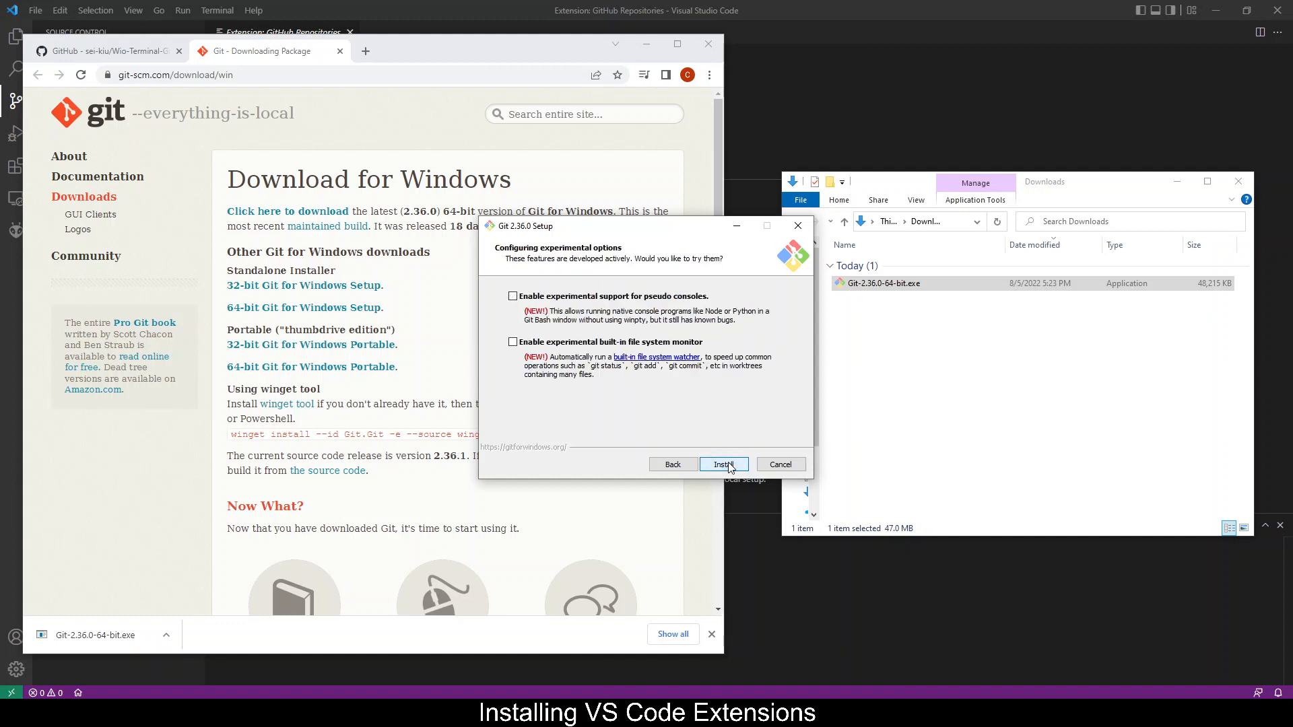
click(725, 464)
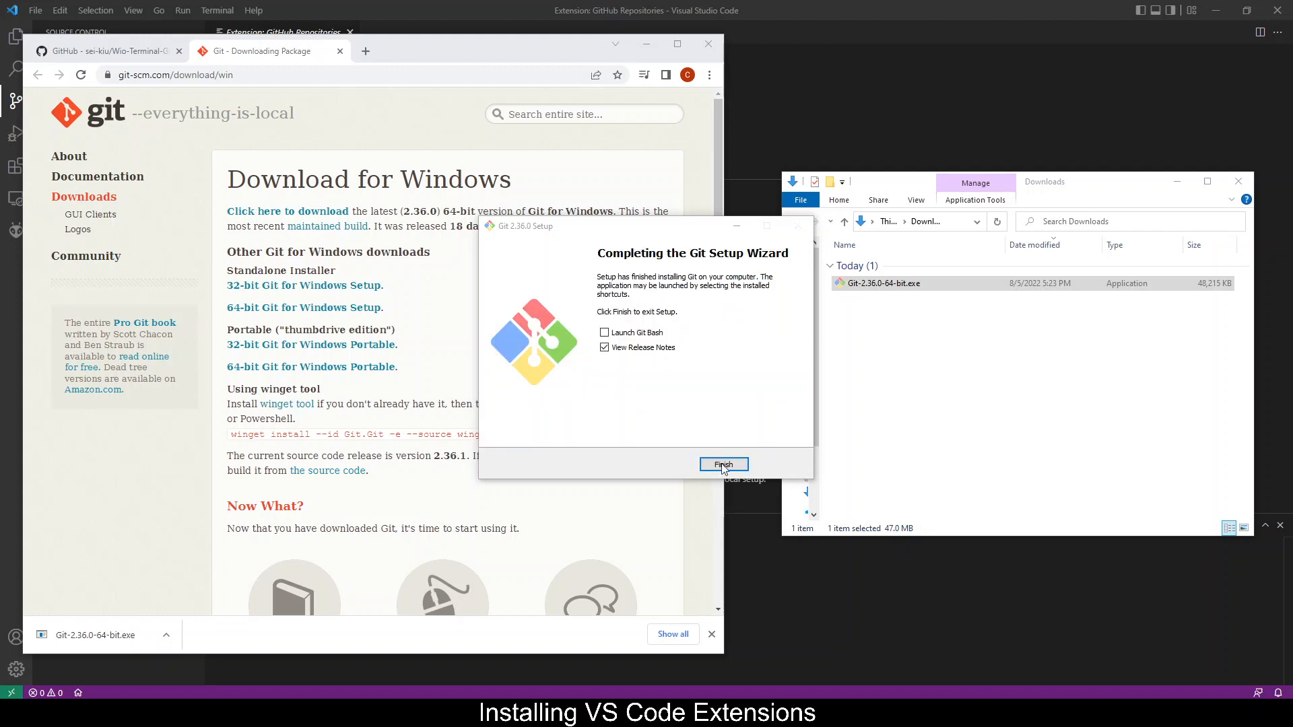
Finish the Git setup without viewing the release notes and switch back to Visual Studio Code
click(640, 348)
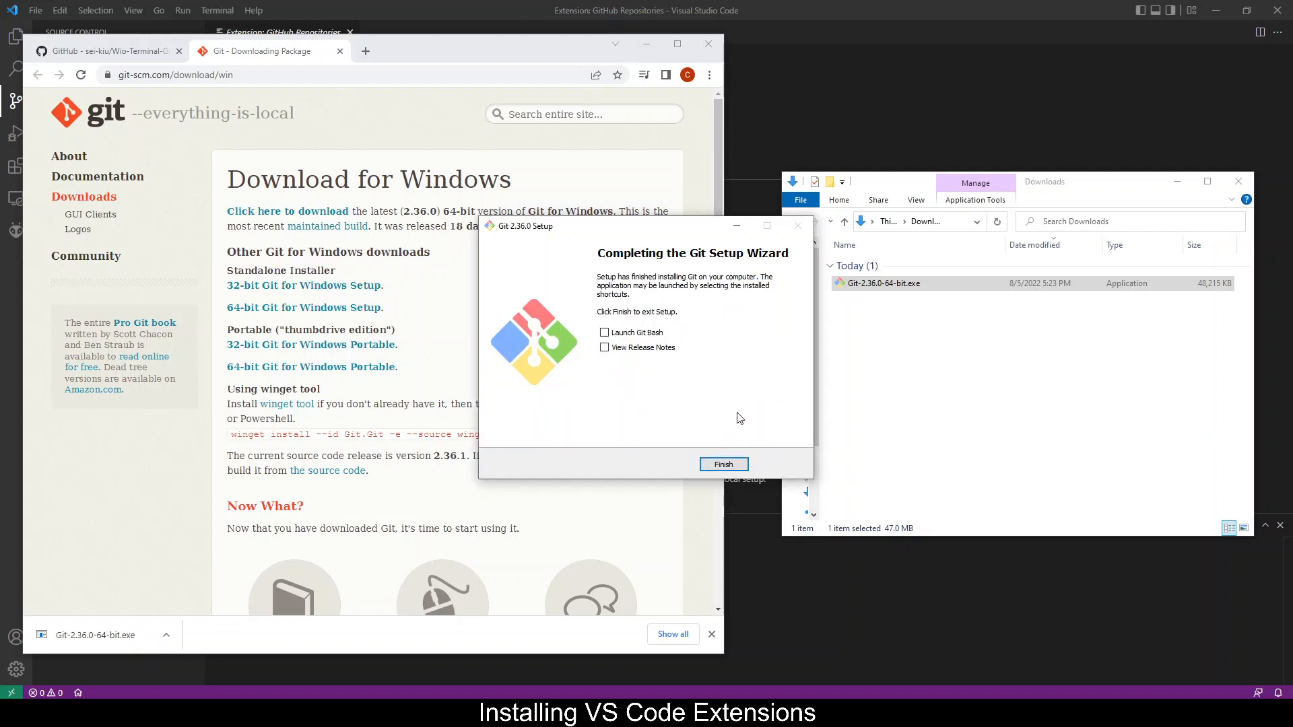
click(723, 465)
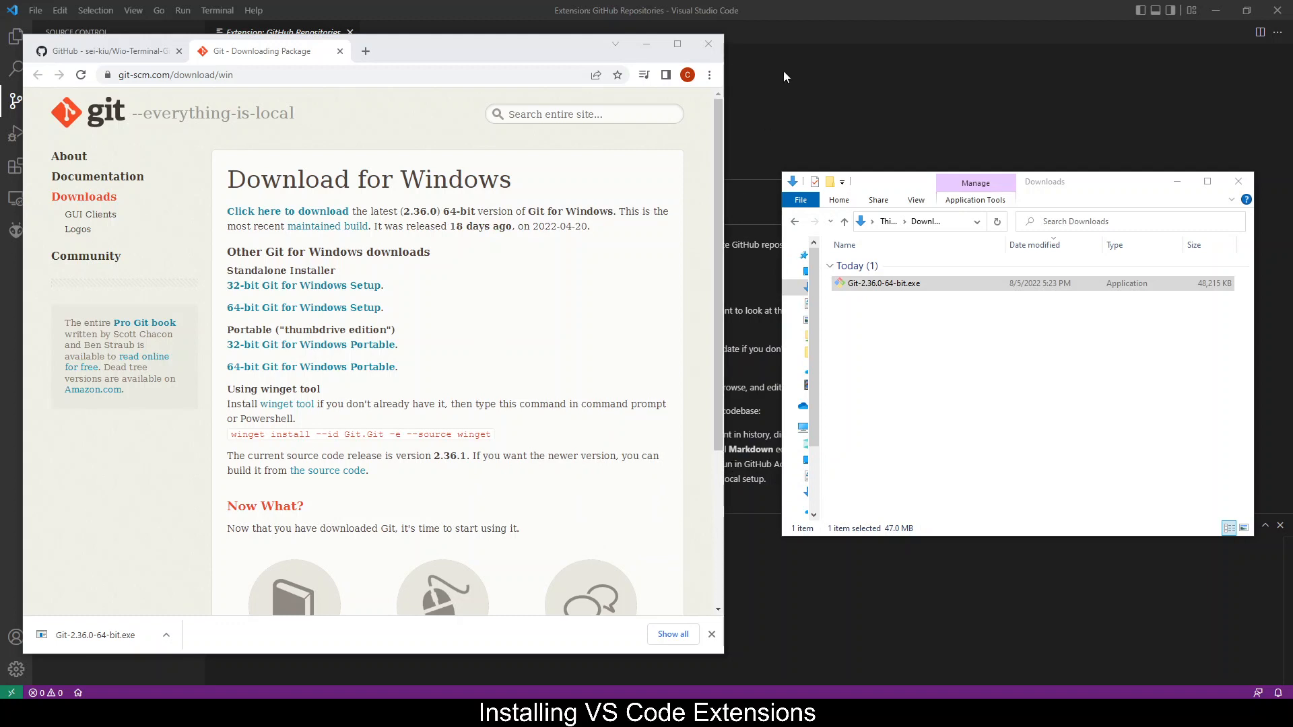
click(879, 5)
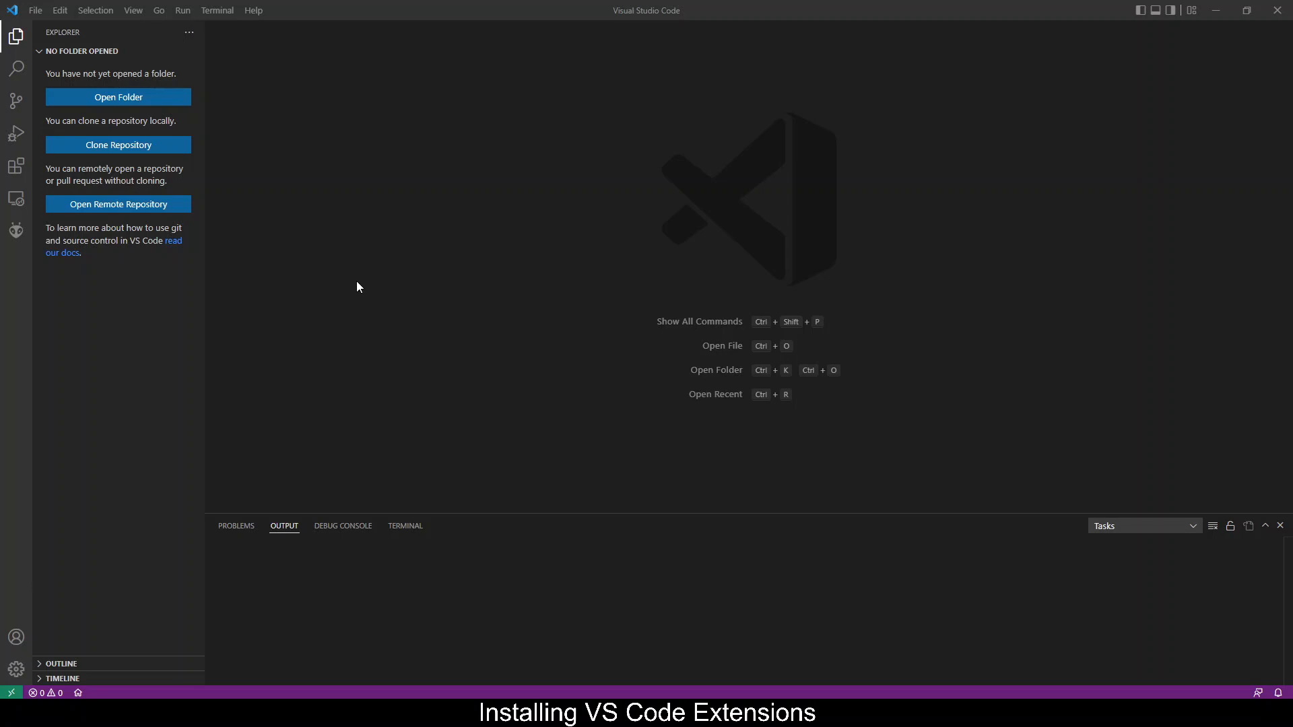
click(16, 106)
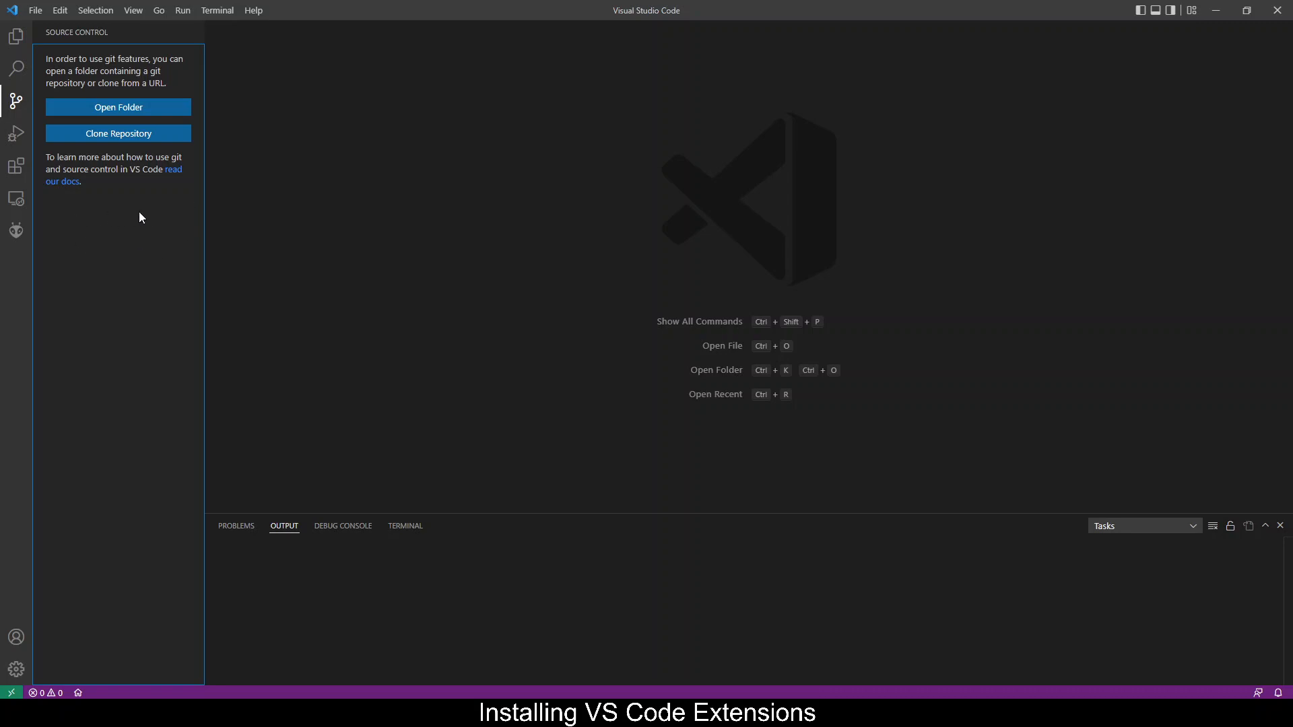
click(159, 135)
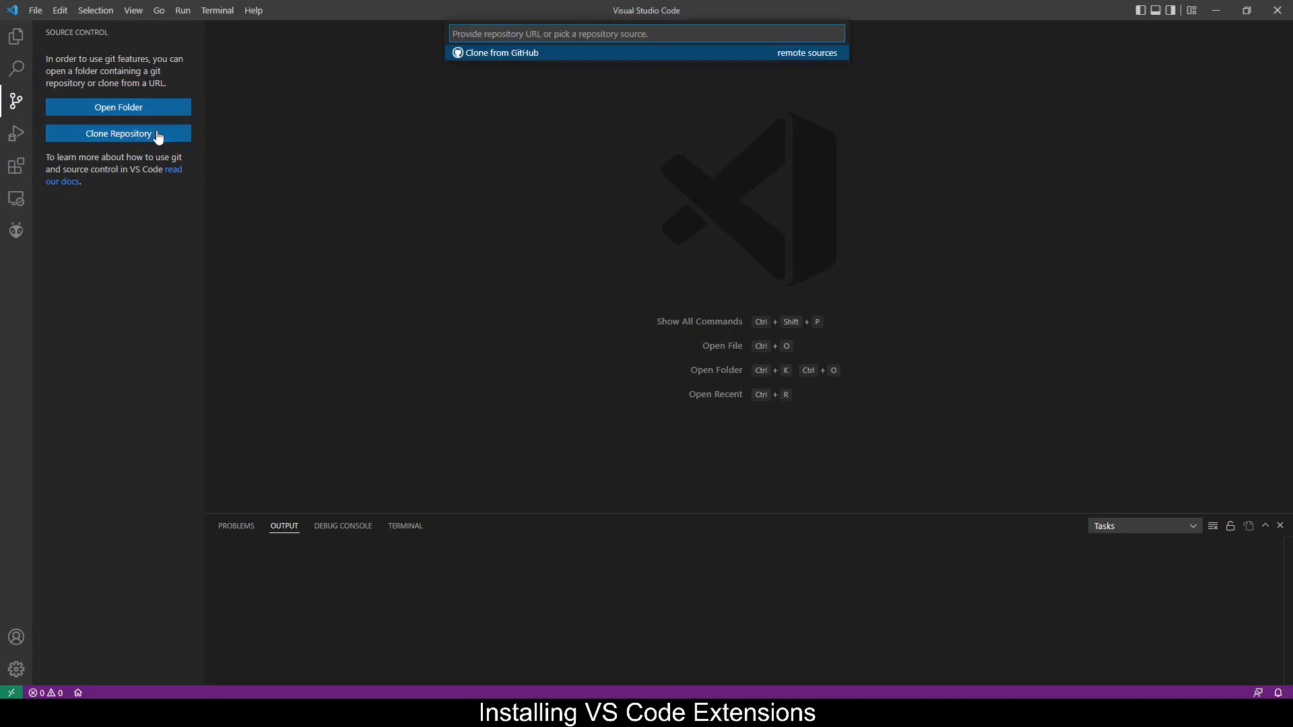
click(508, 54)
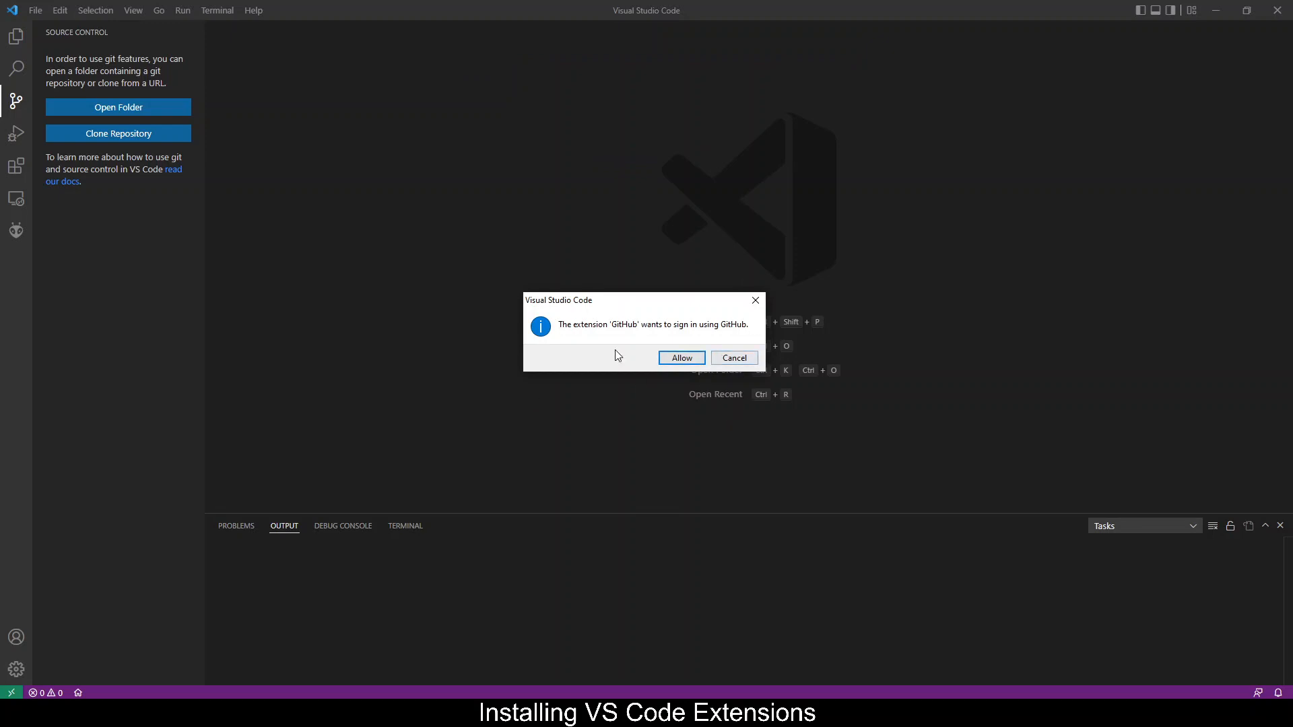
click(679, 360)
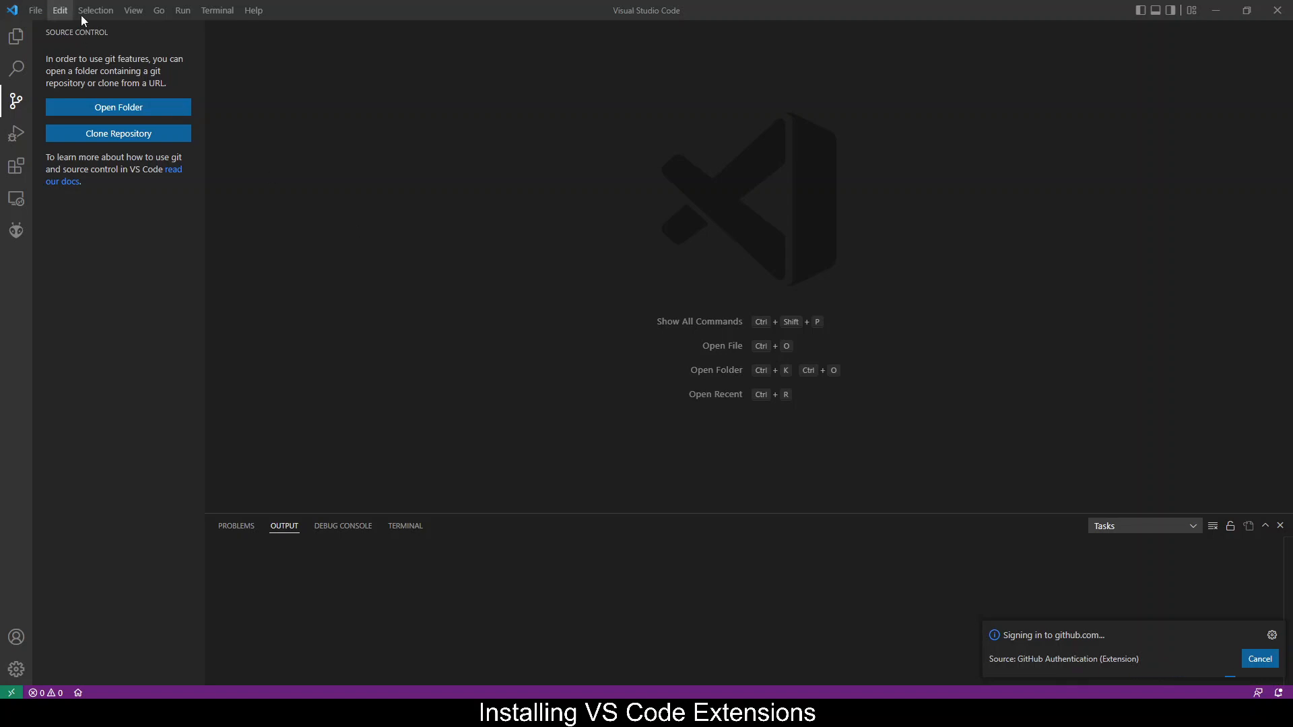
click(1260, 659)
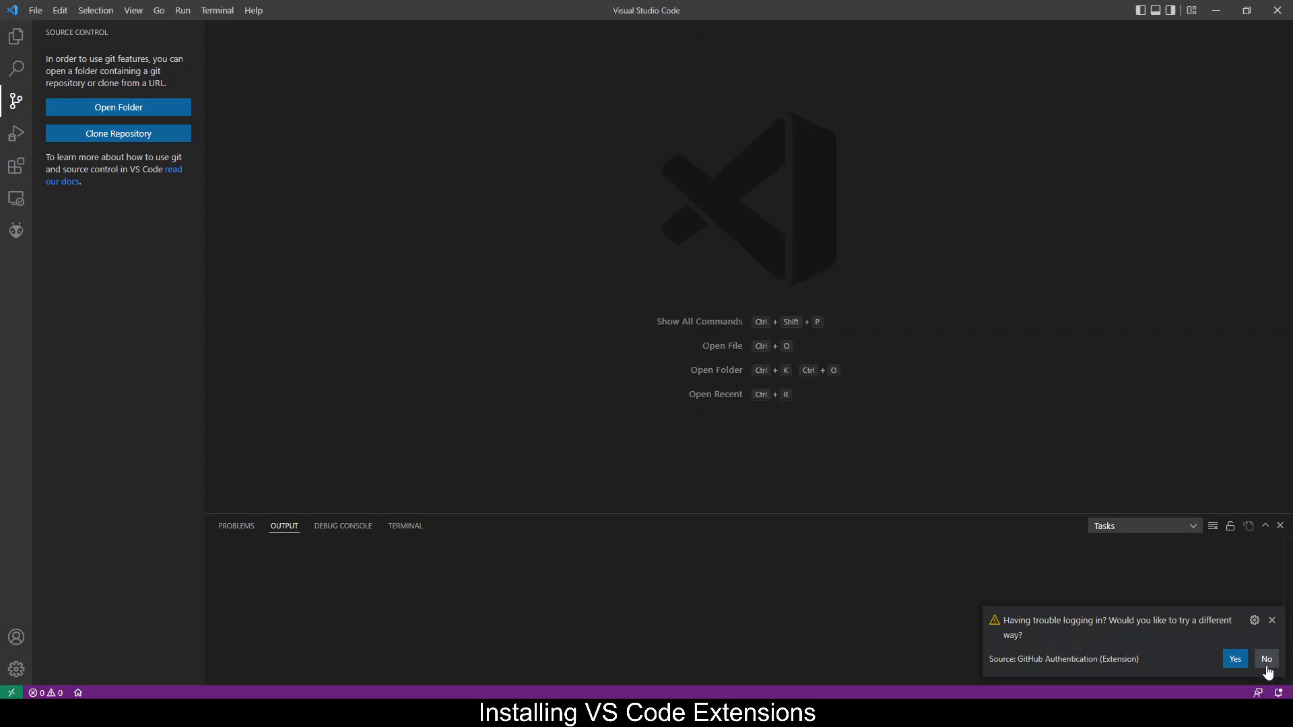
click(1265, 660)
click(1267, 659)
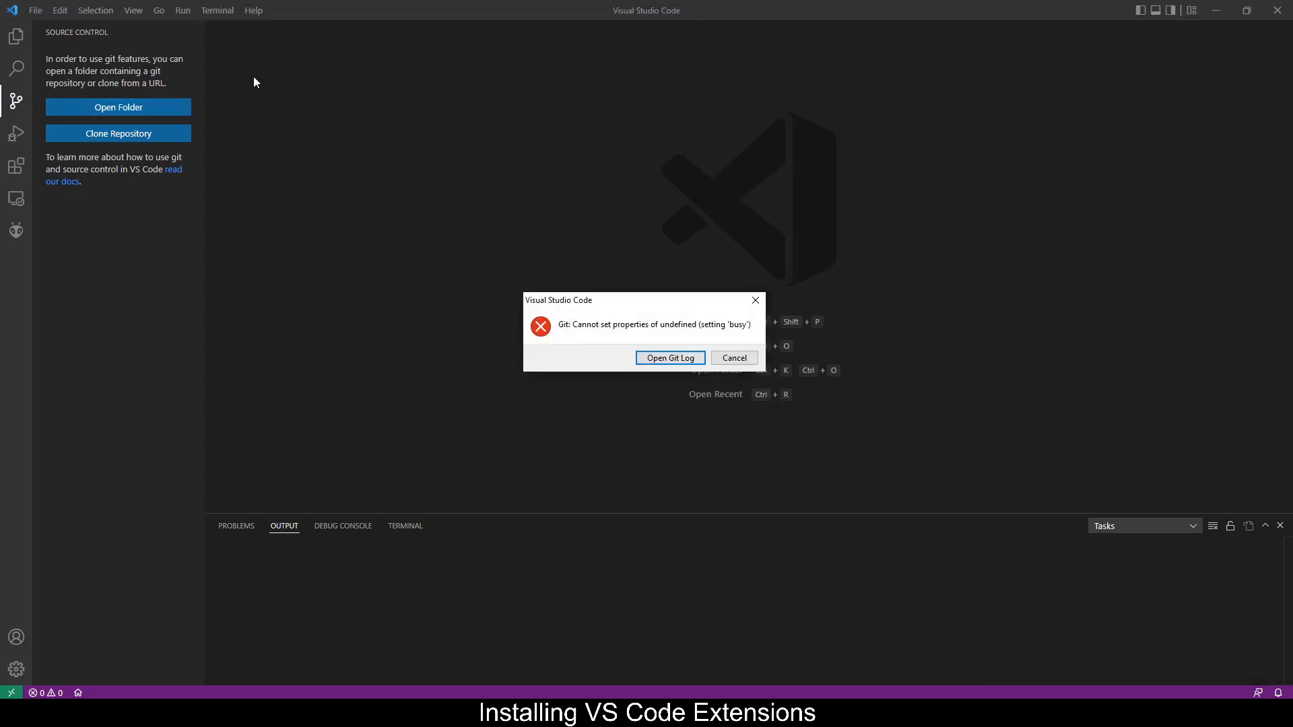
click(735, 358)
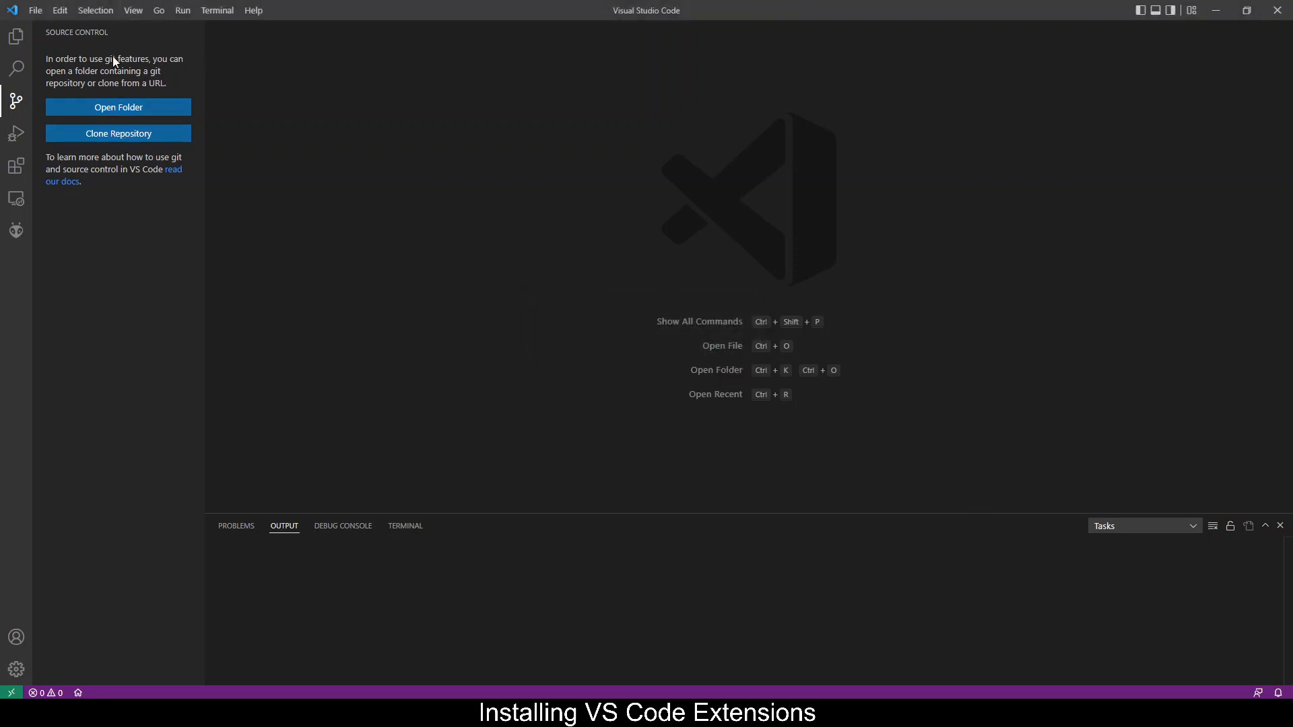
click(133, 8)
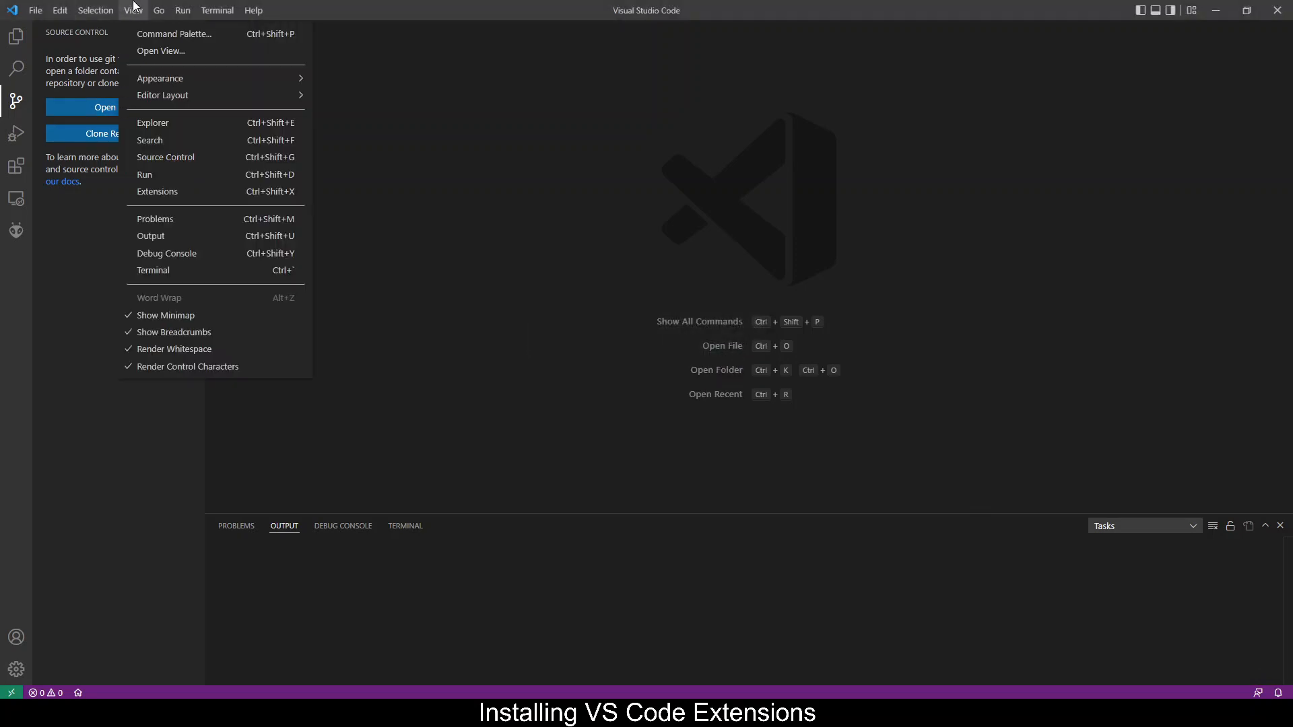
click(144, 37)
scroll(776, 87, down, 1)
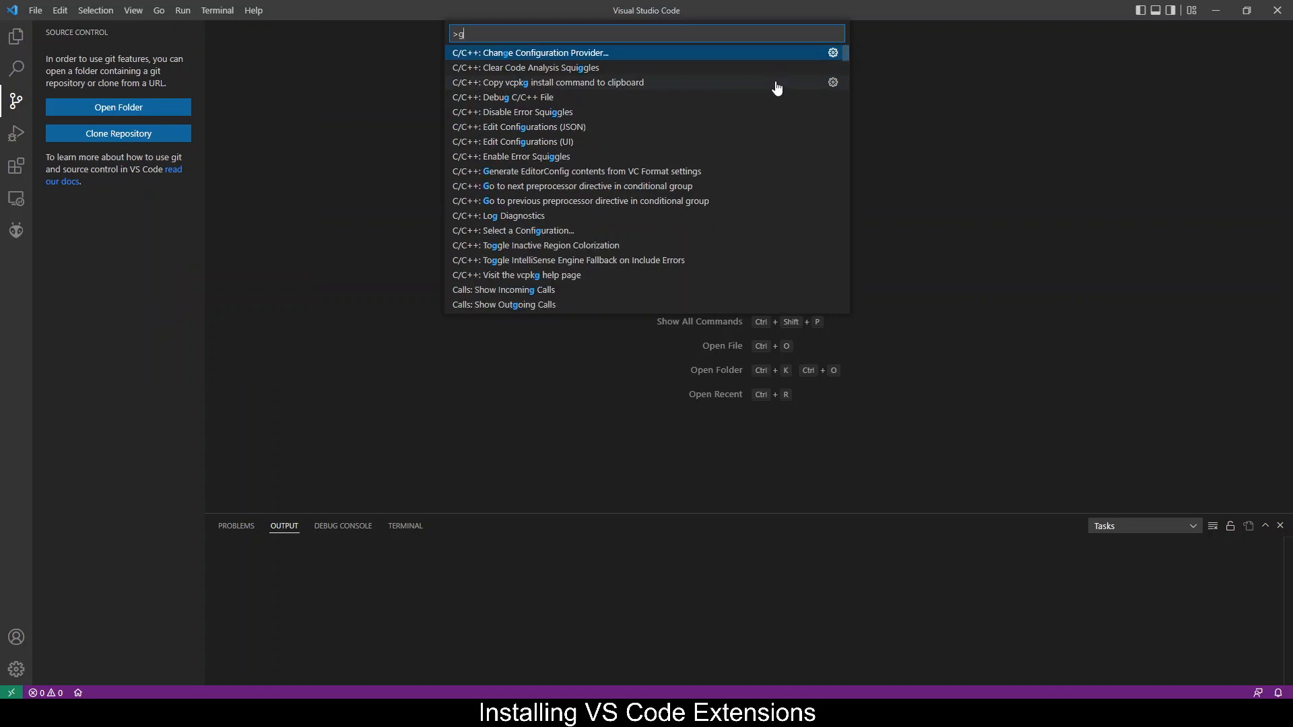
text(git)
click(585, 70)
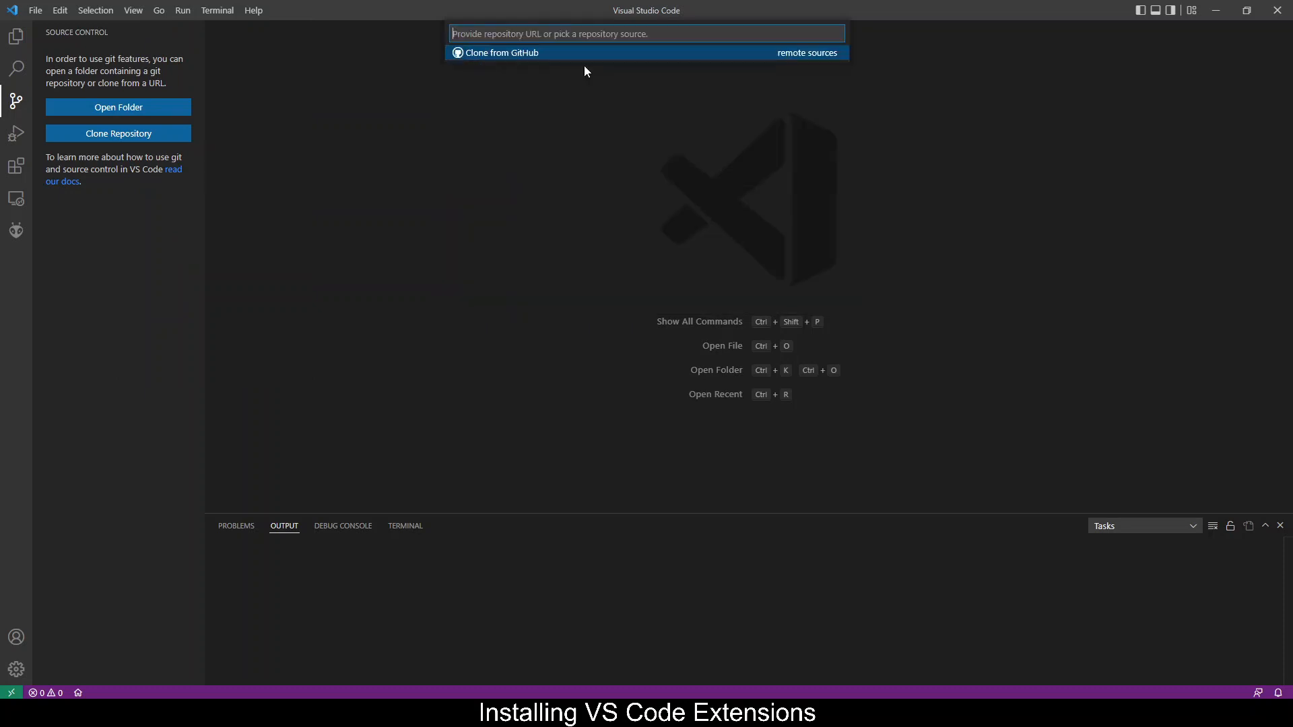
text(https://github.com/sei-kiu/Wio-Terminal-Grove-temperature-humidity-AHT20)
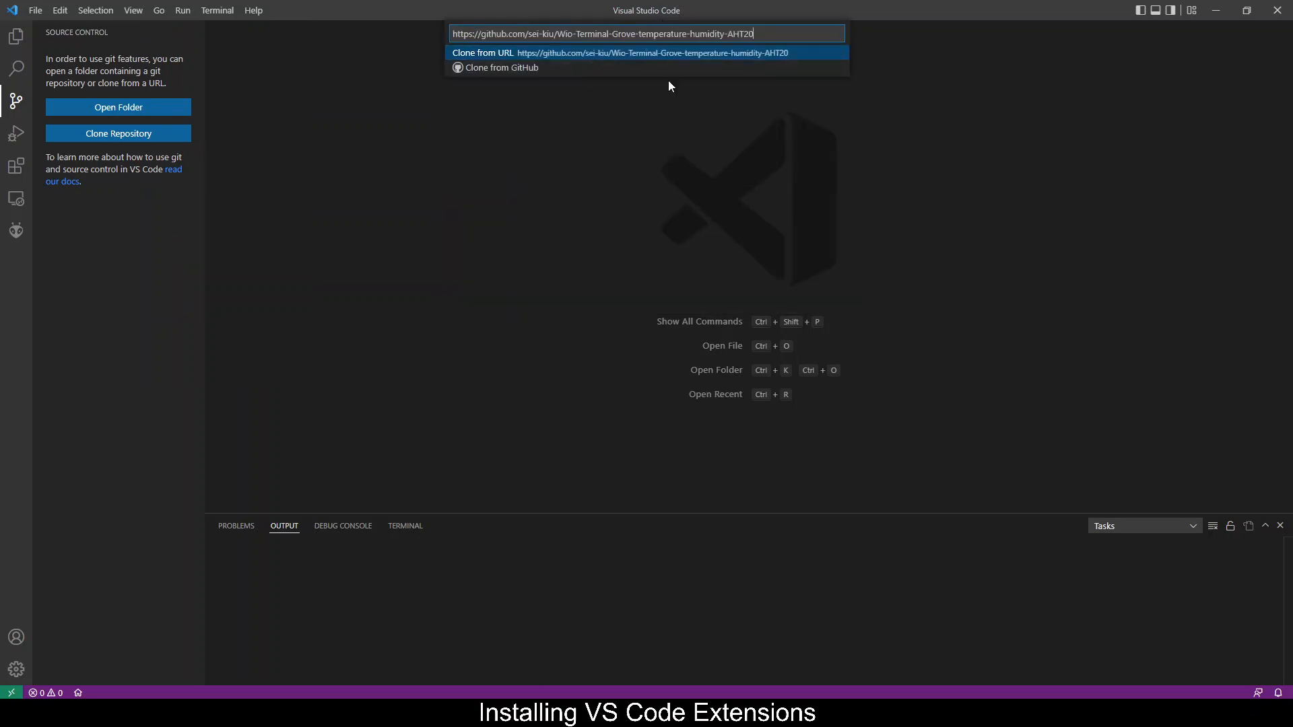
click(656, 53)
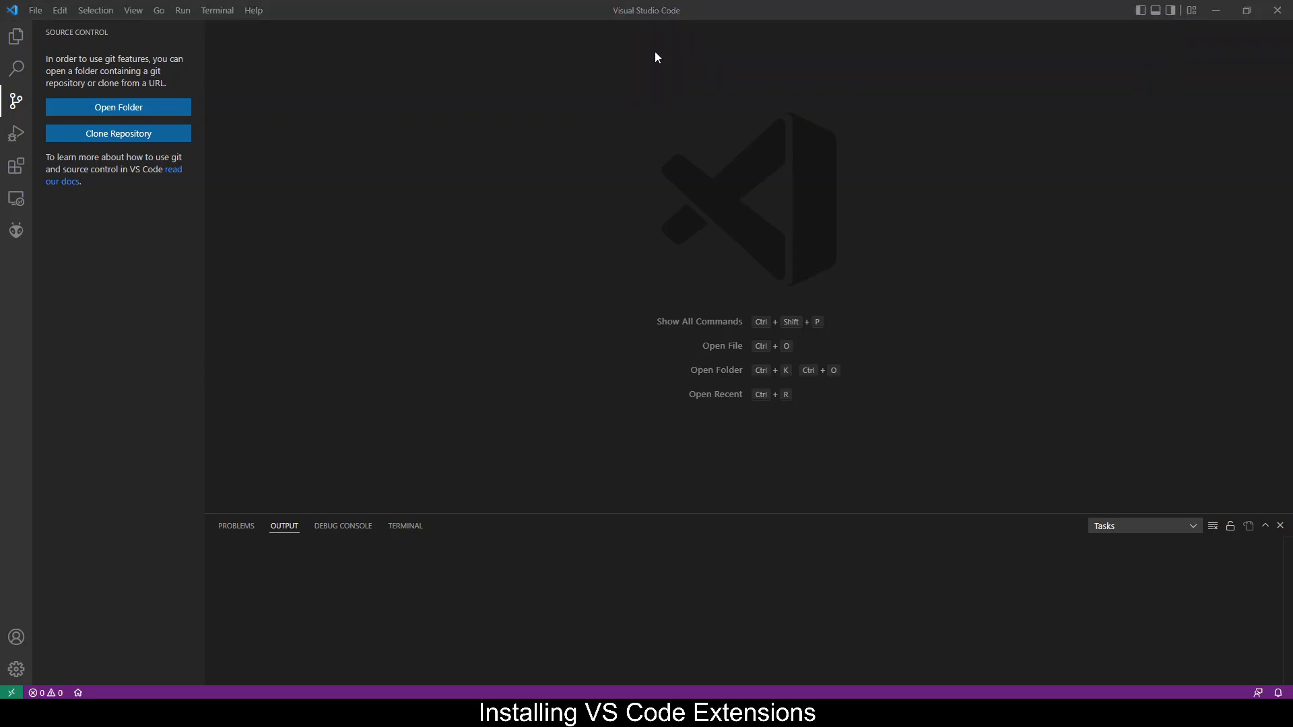
Choose the gitClones folder inside Documents as the location for the cloned repository
drag(321, 13, 600, 197)
double_click(691, 291)
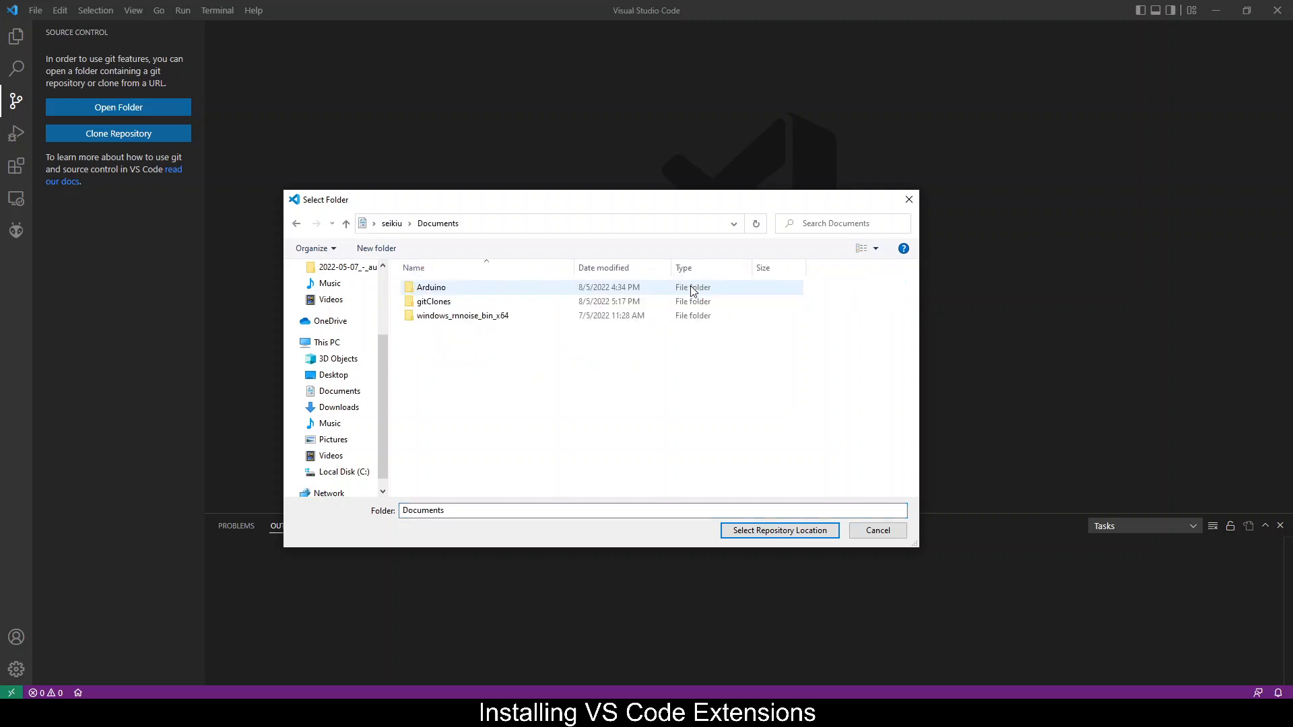
double_click(429, 299)
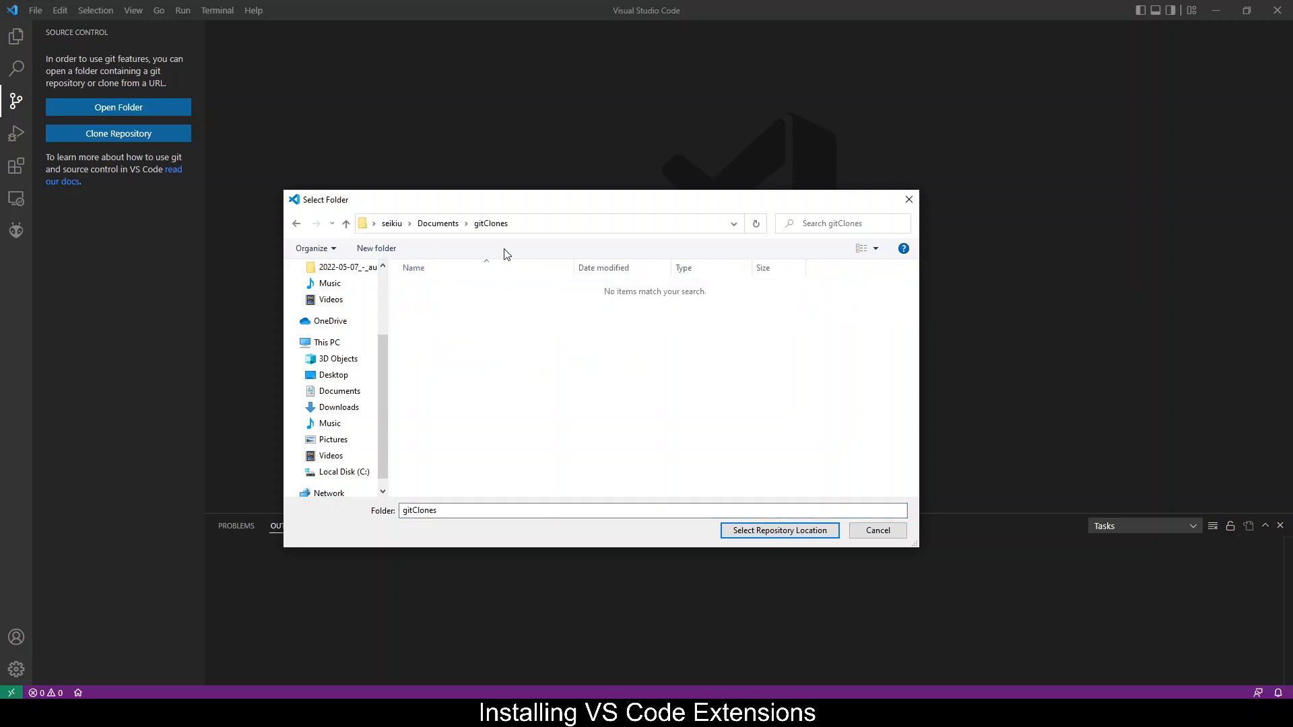
click(796, 534)
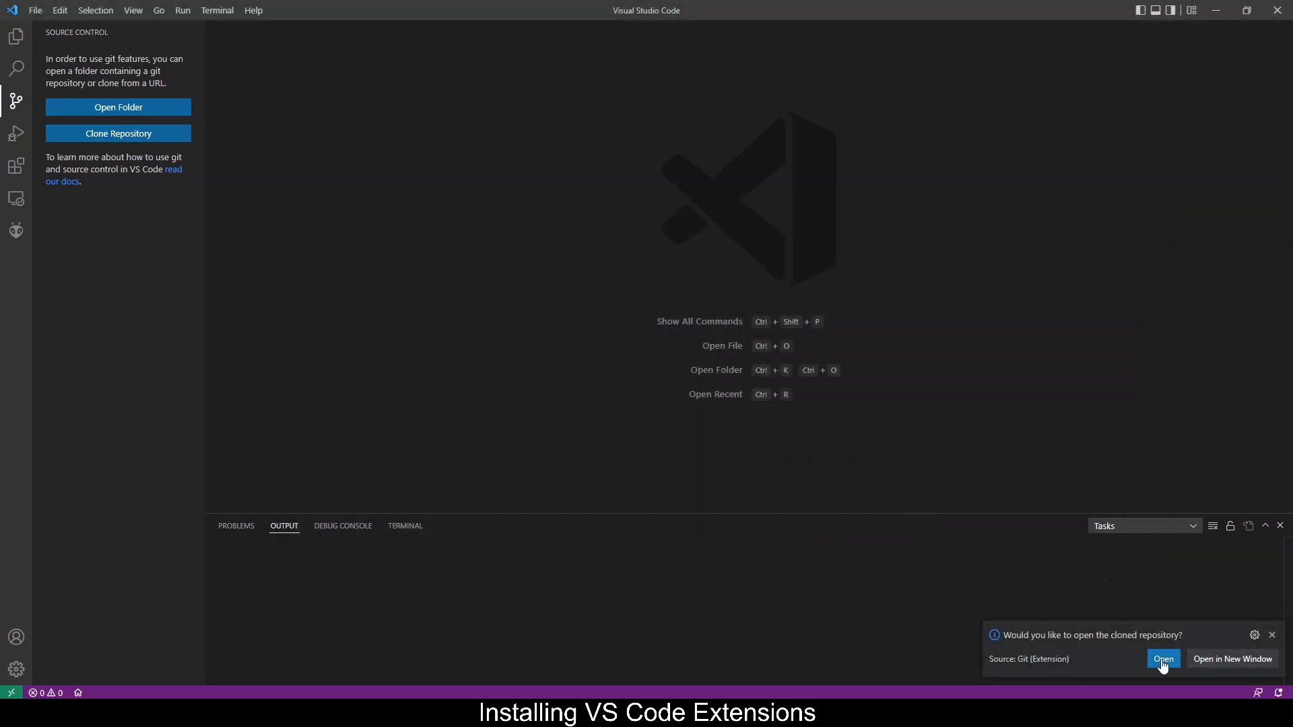
Open the cloned repository and trust its authors, including the authors of all files in the parent folder gitClones
click(1163, 660)
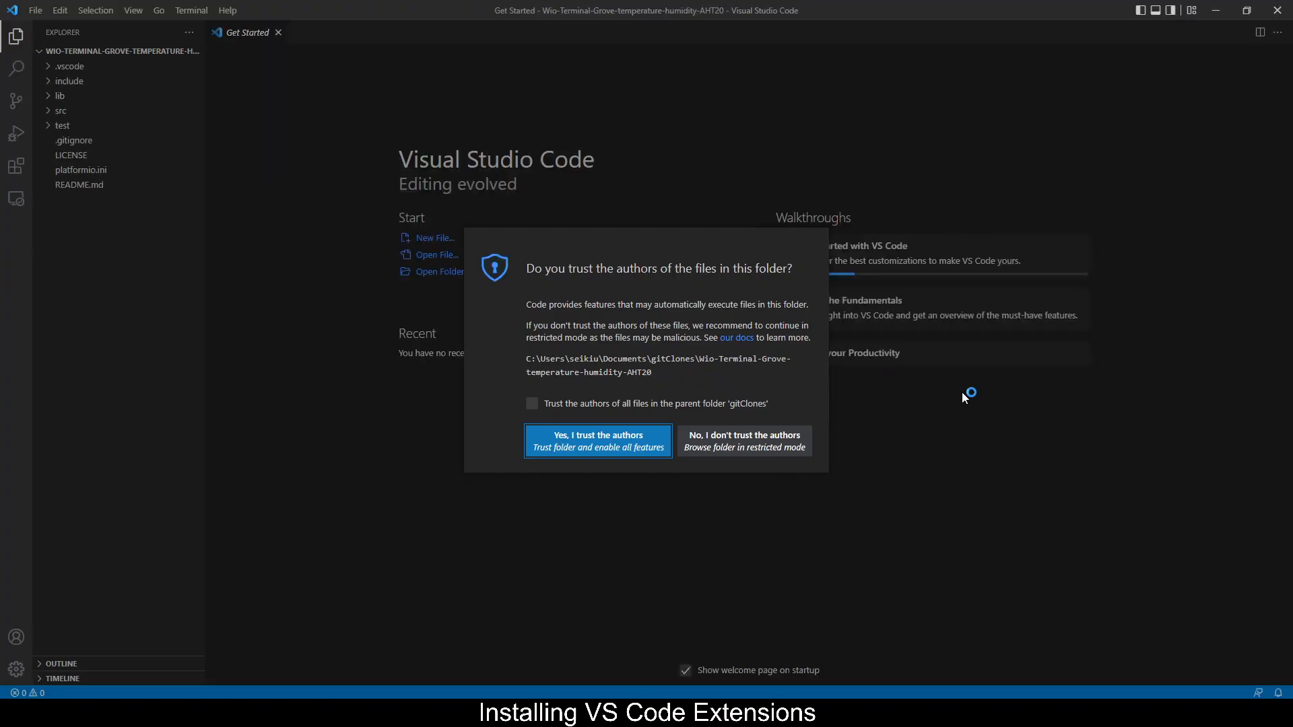
click(609, 405)
click(608, 443)
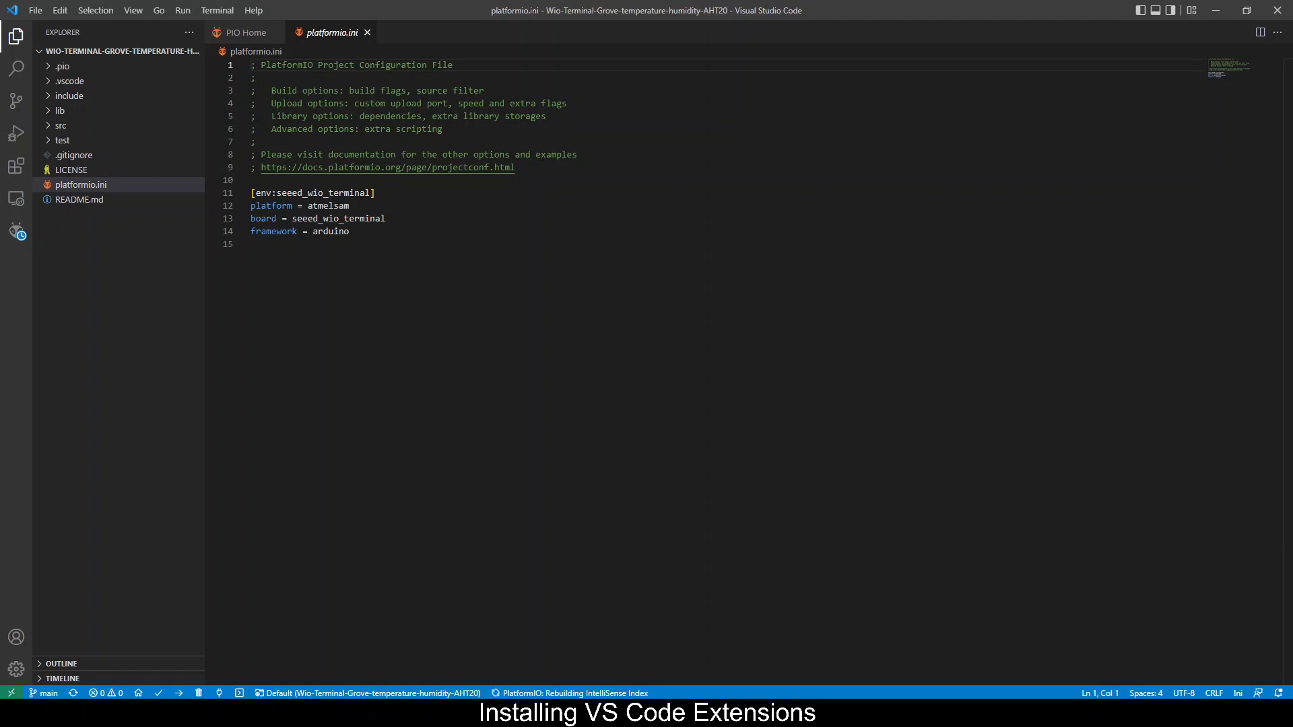
Switch to the web browser to view the repository's platformio.ini on GitHub alongside the local copy
key(alt+Tab)
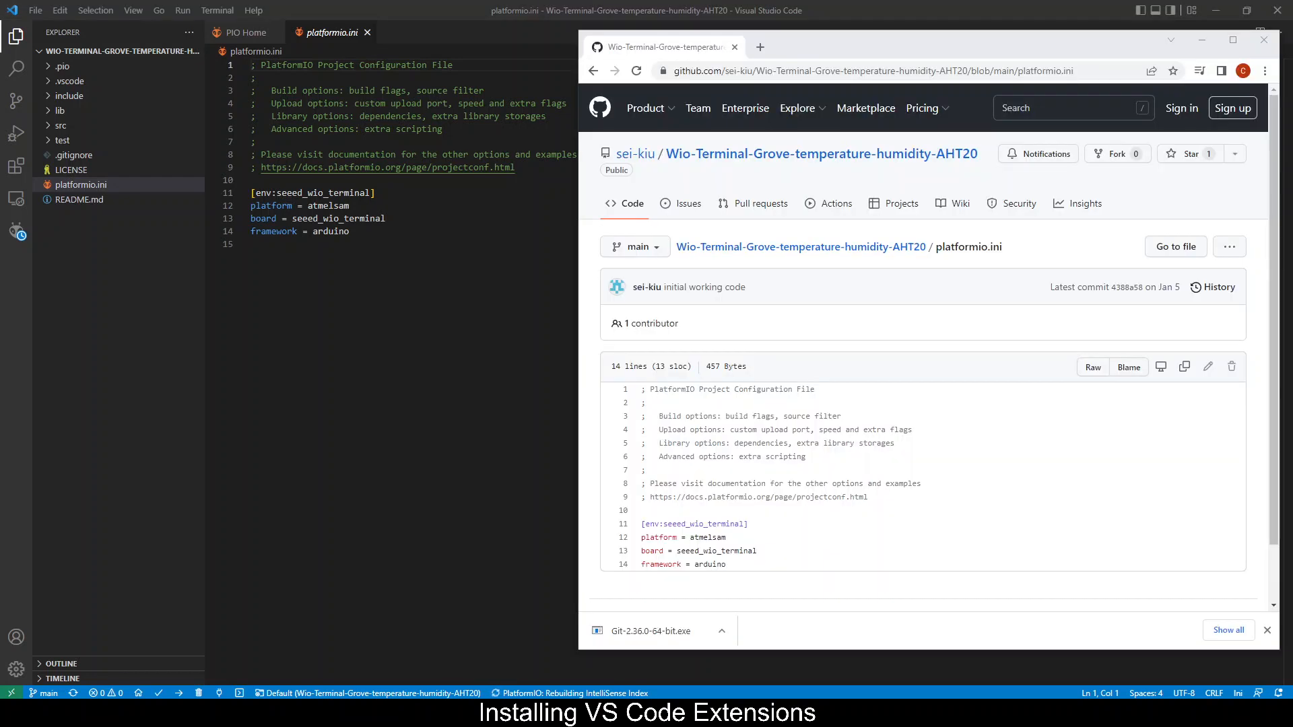